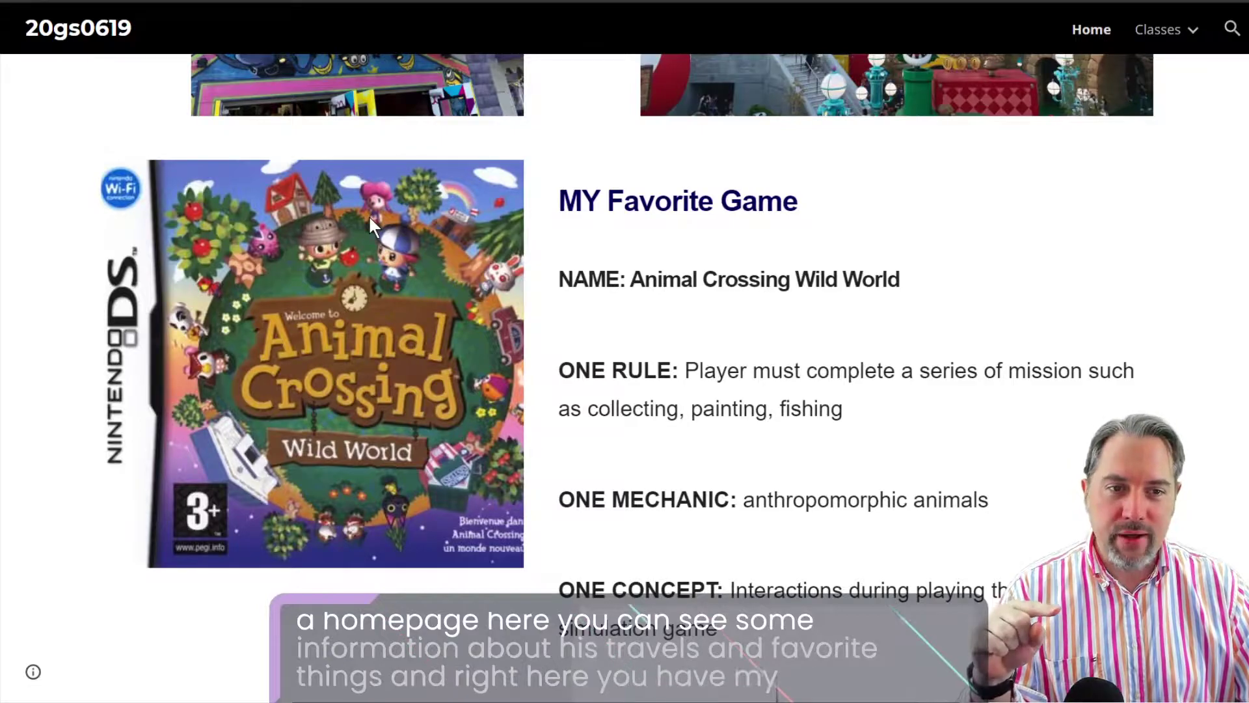
# - Compare the lower sections of the Home, Classes and Game Based Tourism pages on the published site for repeated content
pyautogui.scroll(-5, 370, 224)
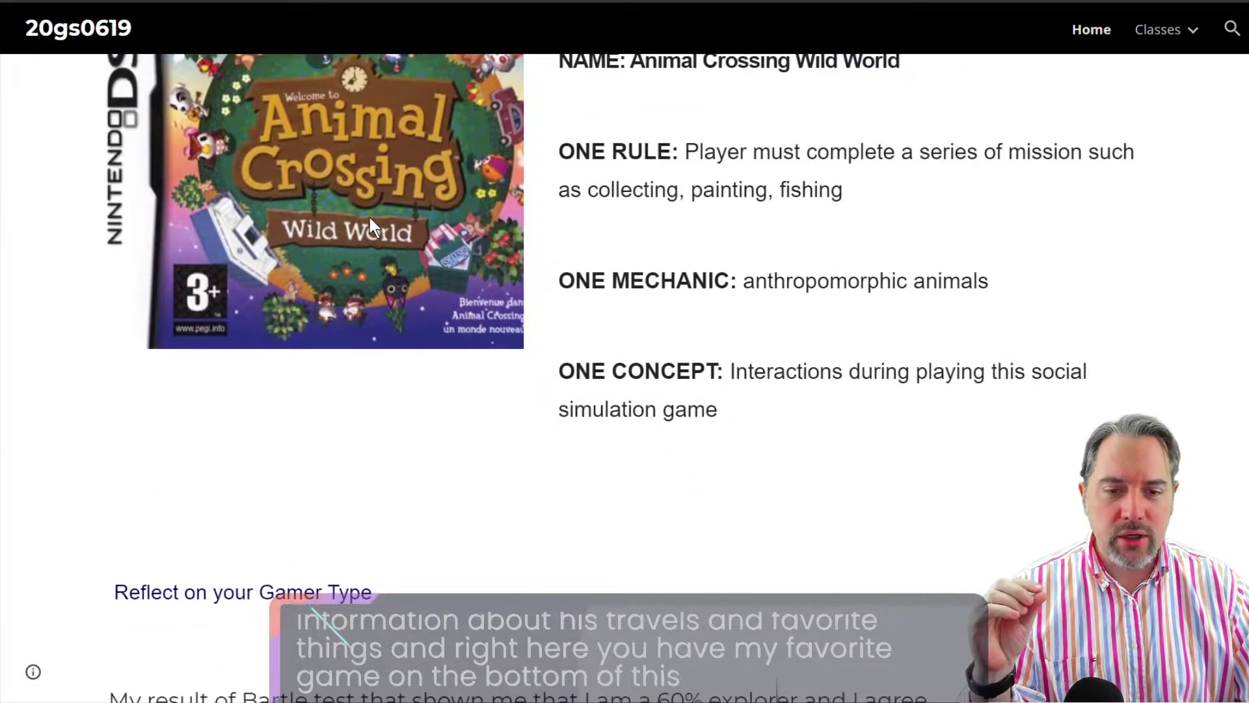
pyautogui.scroll(20, 368, 215)
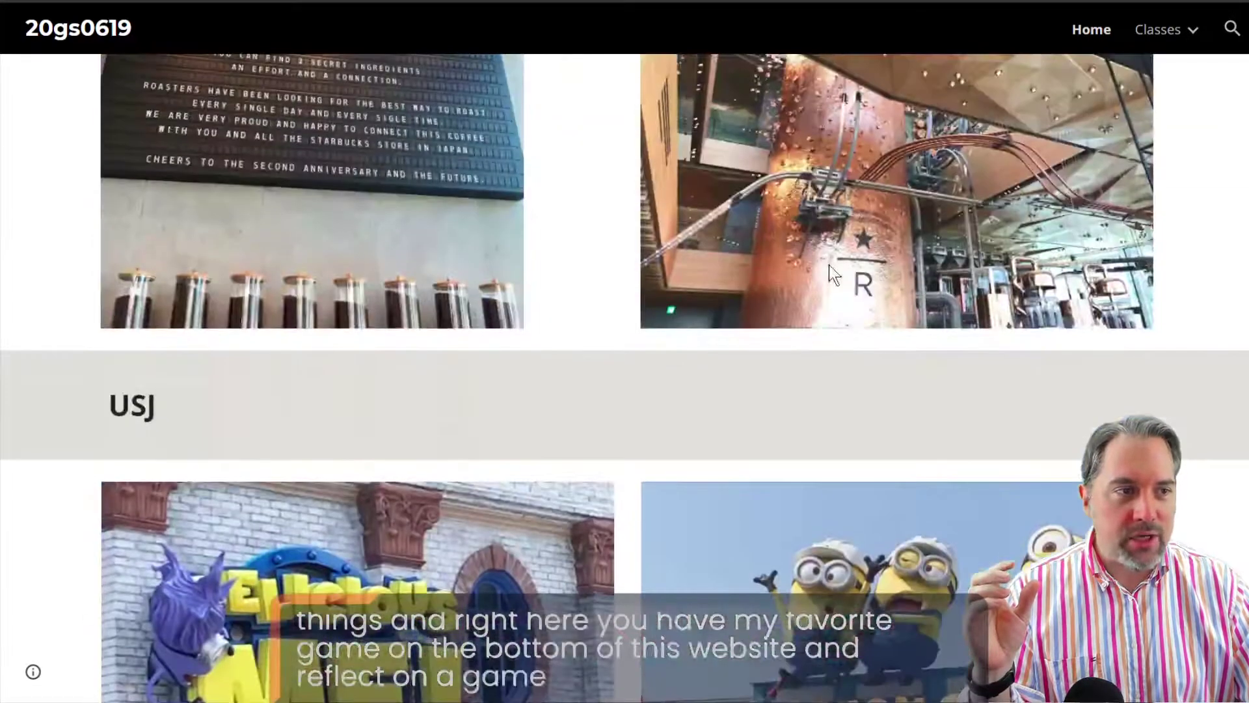
pyautogui.scroll(6, 828, 264)
pyautogui.moveTo(1162, 34)
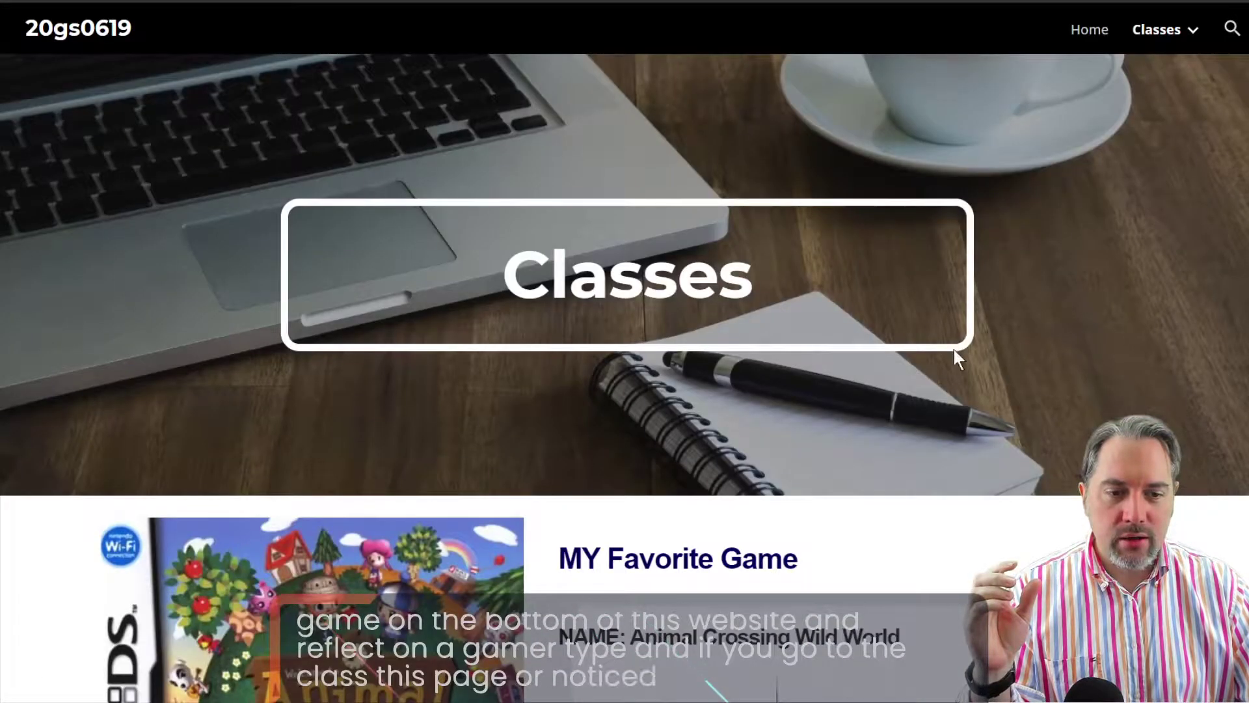
pyautogui.scroll(-4, 950, 351)
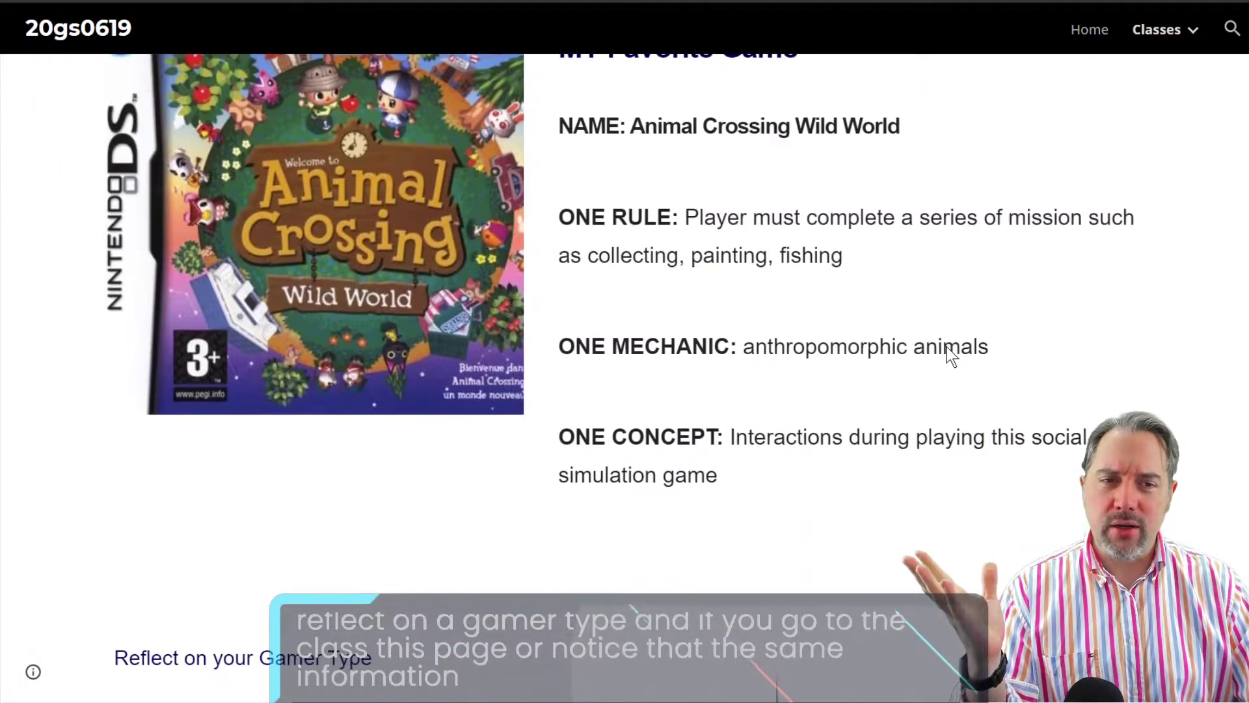
pyautogui.scroll(-3, 947, 346)
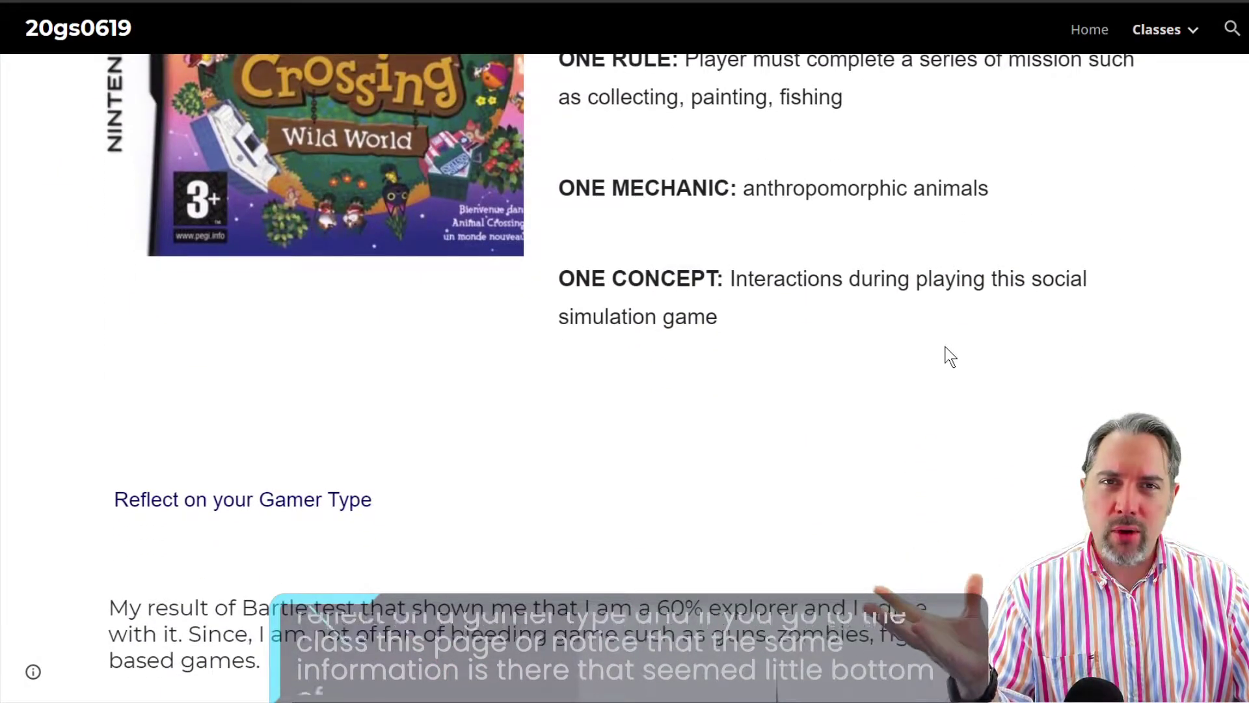
pyautogui.scroll(6, 949, 351)
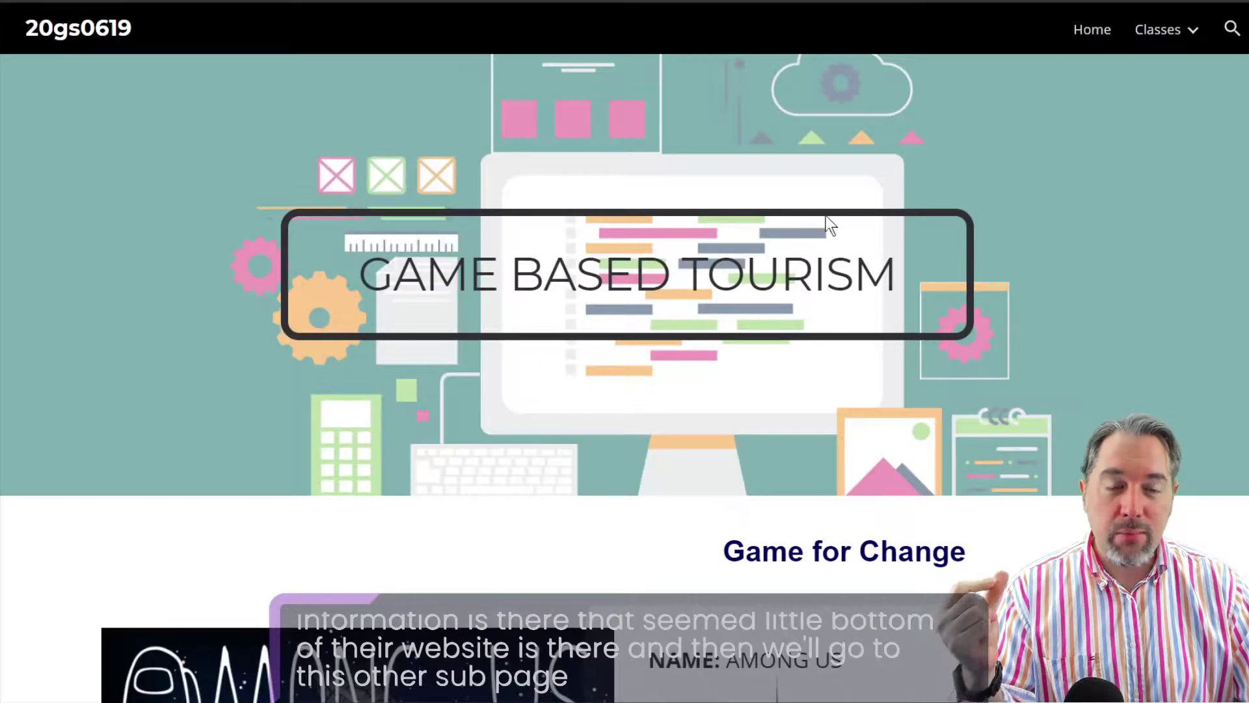
pyautogui.scroll(-4, 889, 160)
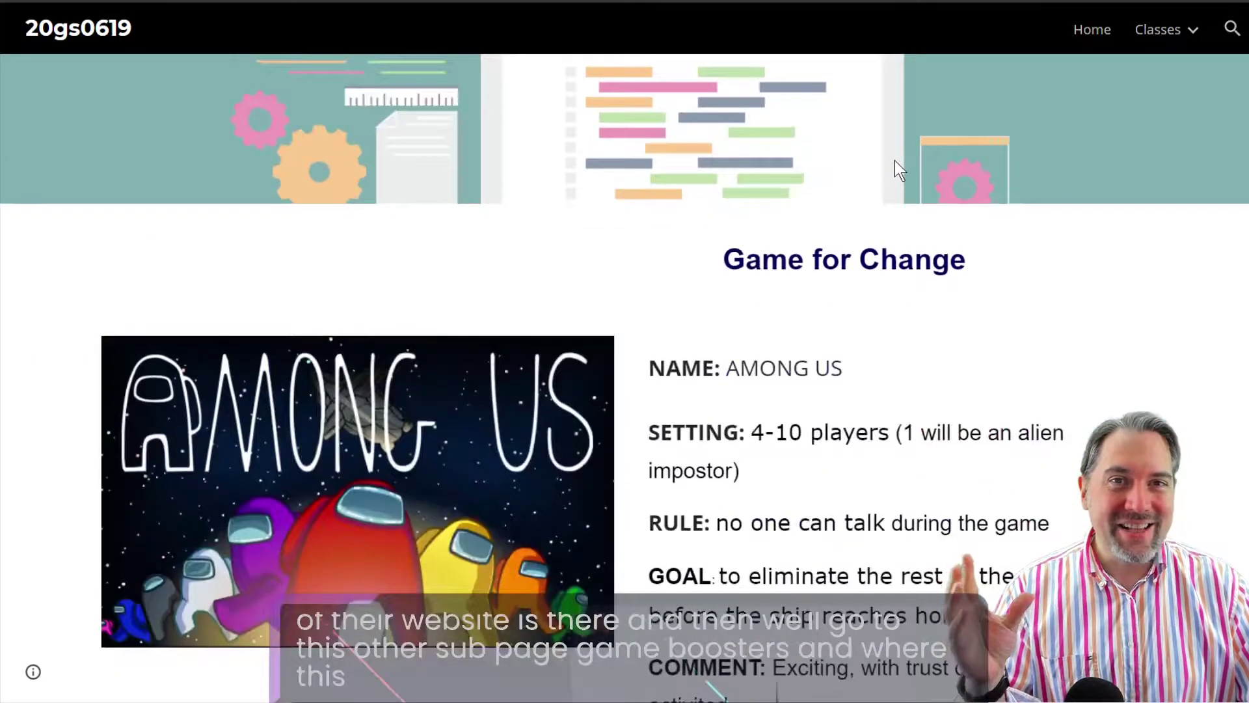
pyautogui.scroll(-9, 895, 163)
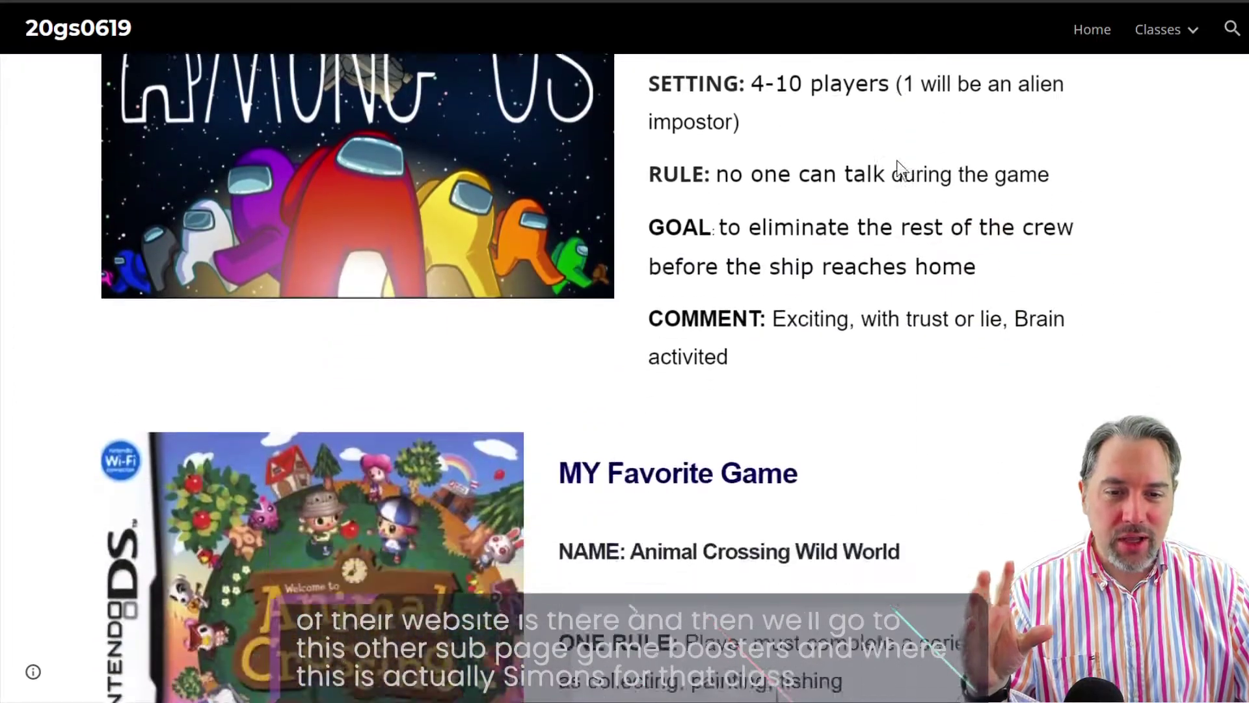
pyautogui.scroll(-4, 843, 171)
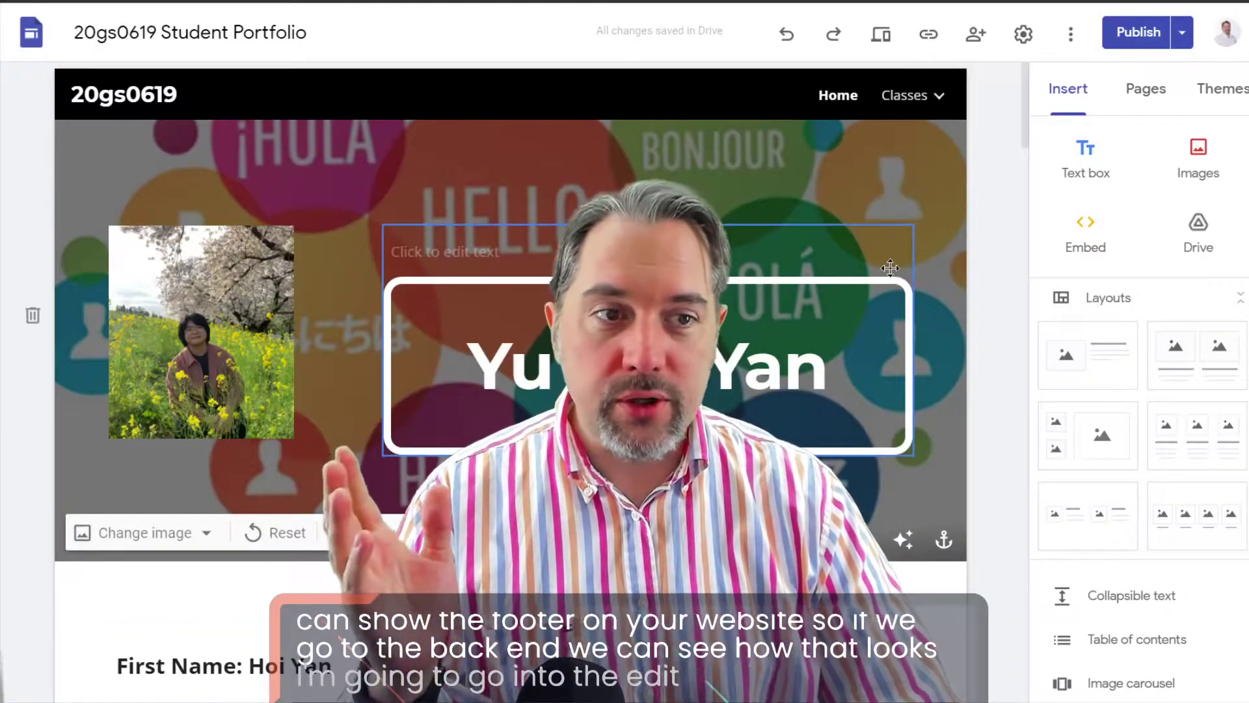
# - Switch to the Google Sites editor and examine the footer sections at the end of the Home page
pyautogui.scroll(-10, 996, 237)
pyautogui.scroll(-15, 994, 229)
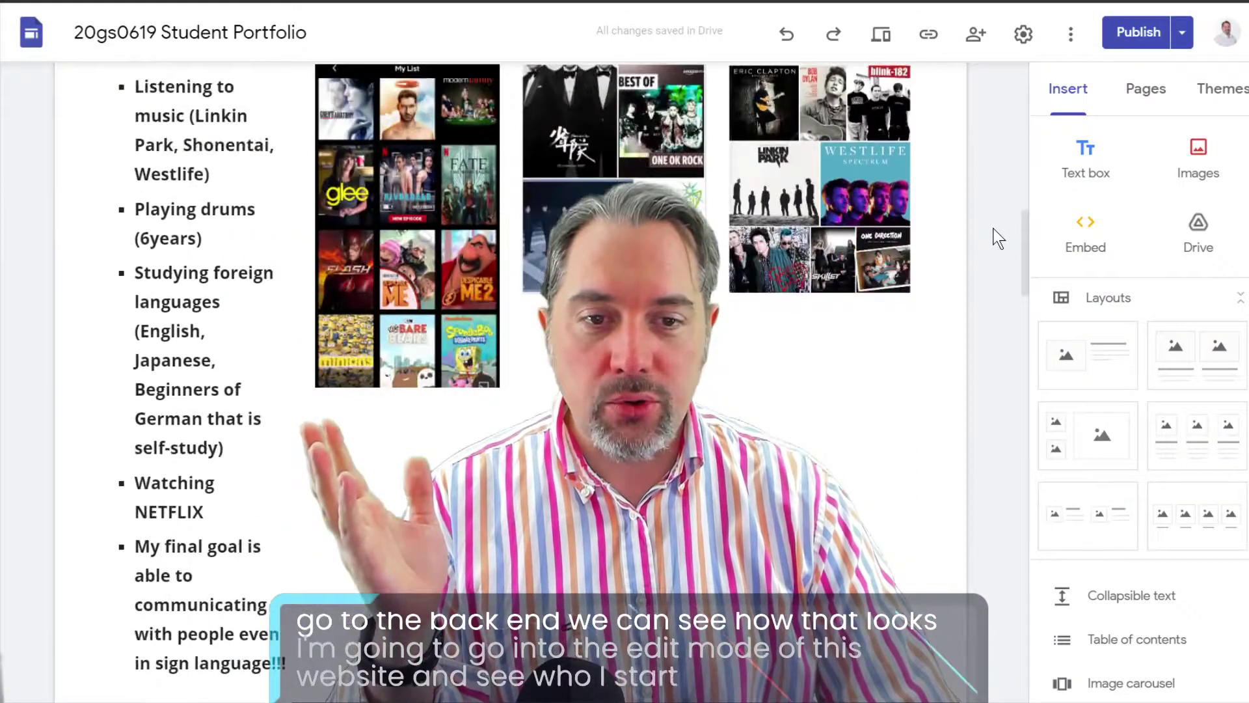
pyautogui.scroll(-10, 995, 237)
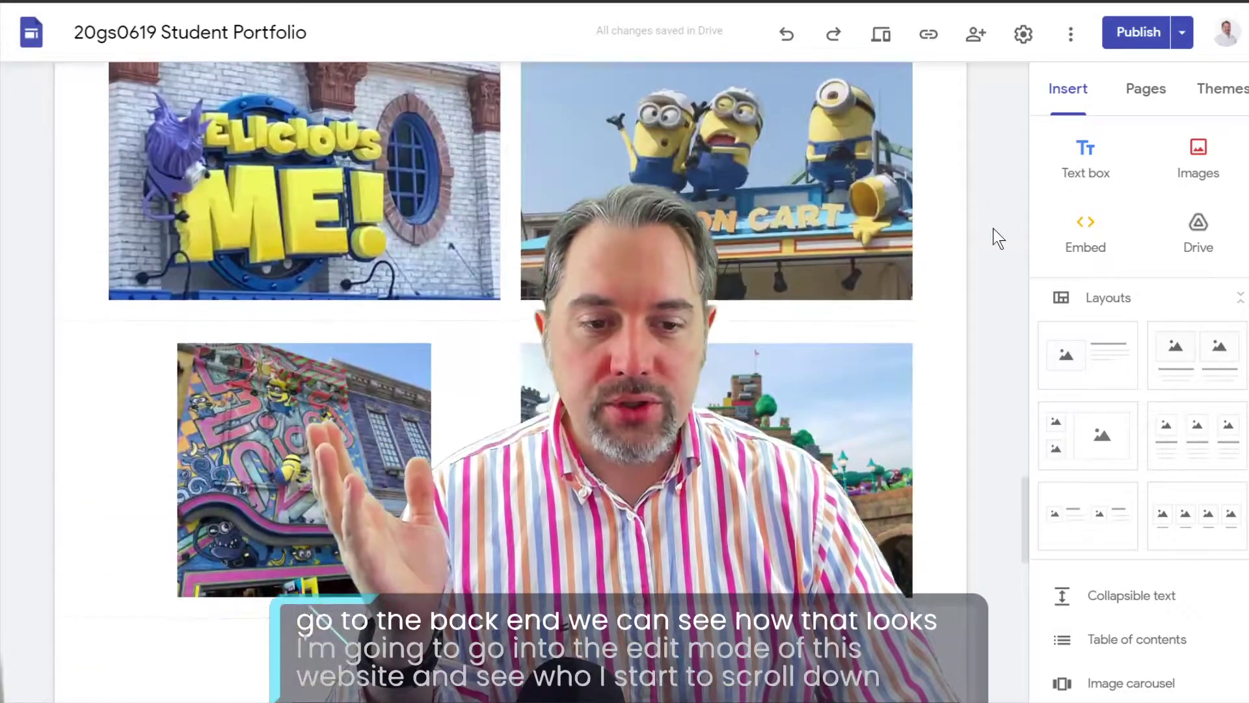
pyautogui.scroll(-1, 995, 238)
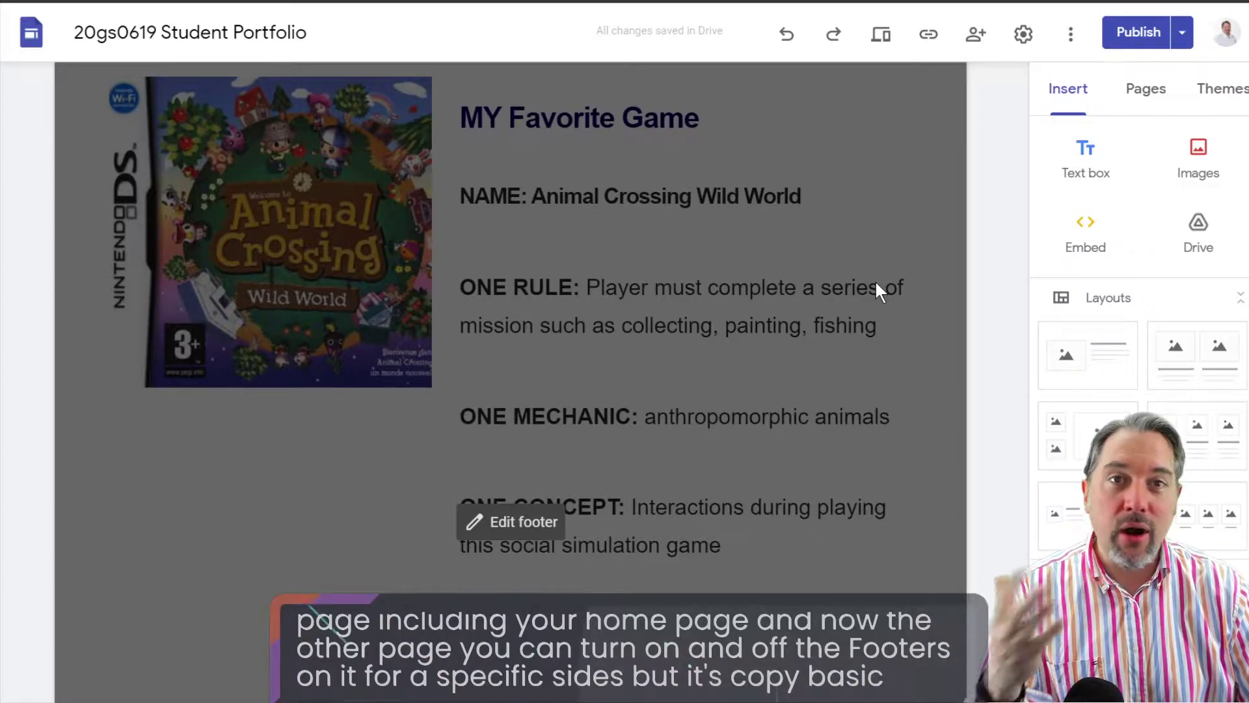
pyautogui.scroll(2, 876, 284)
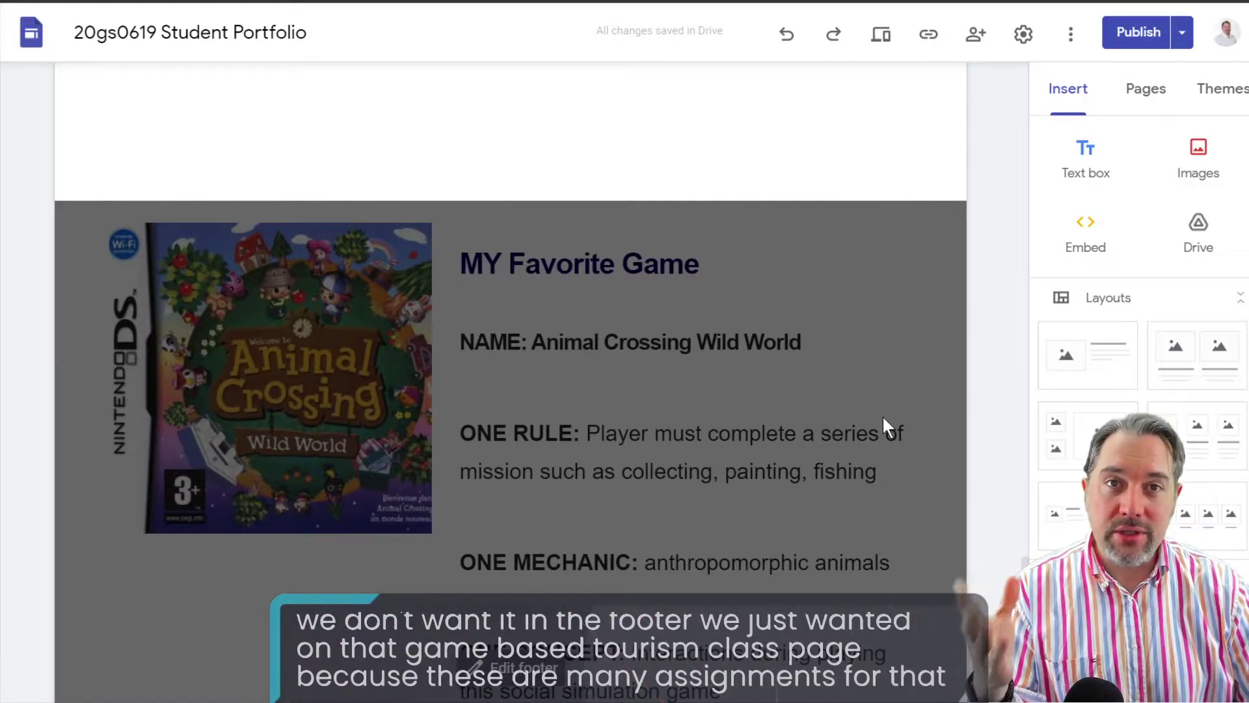
pyautogui.scroll(-5, 882, 415)
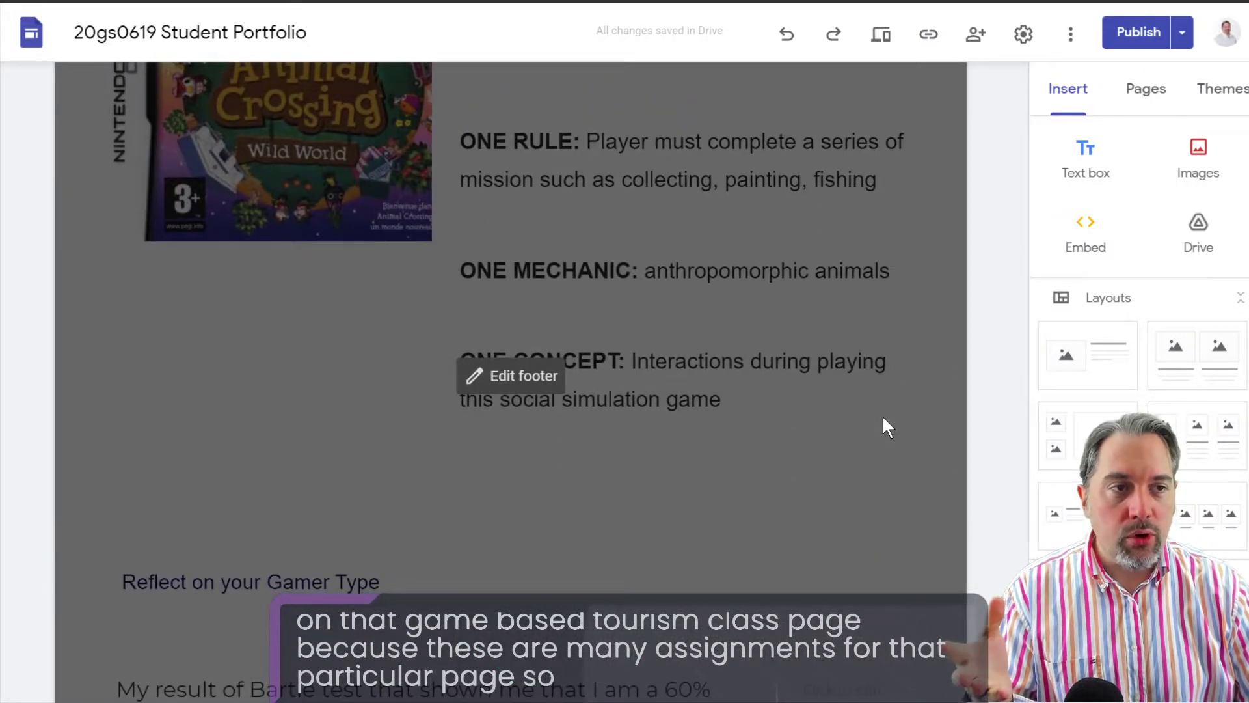
pyautogui.scroll(15, 882, 415)
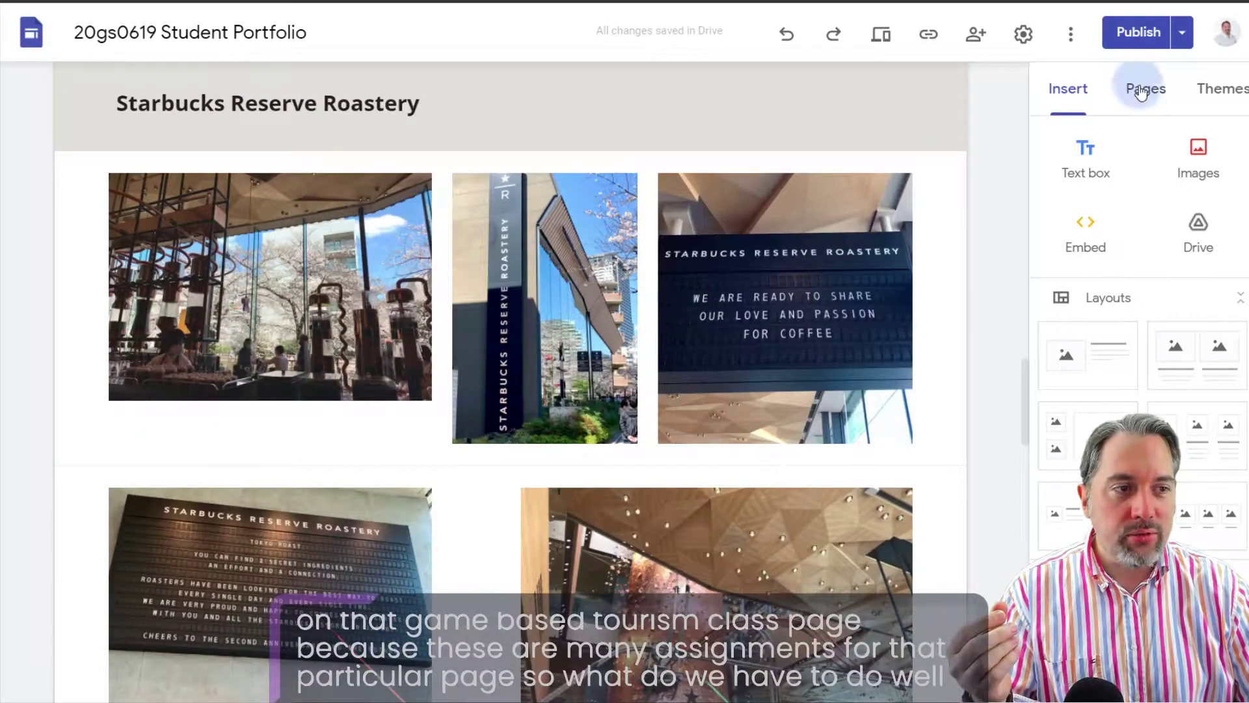
# - Open the GAME Based TOURISM subpage under Classes for editing
pyautogui.click(1141, 93)
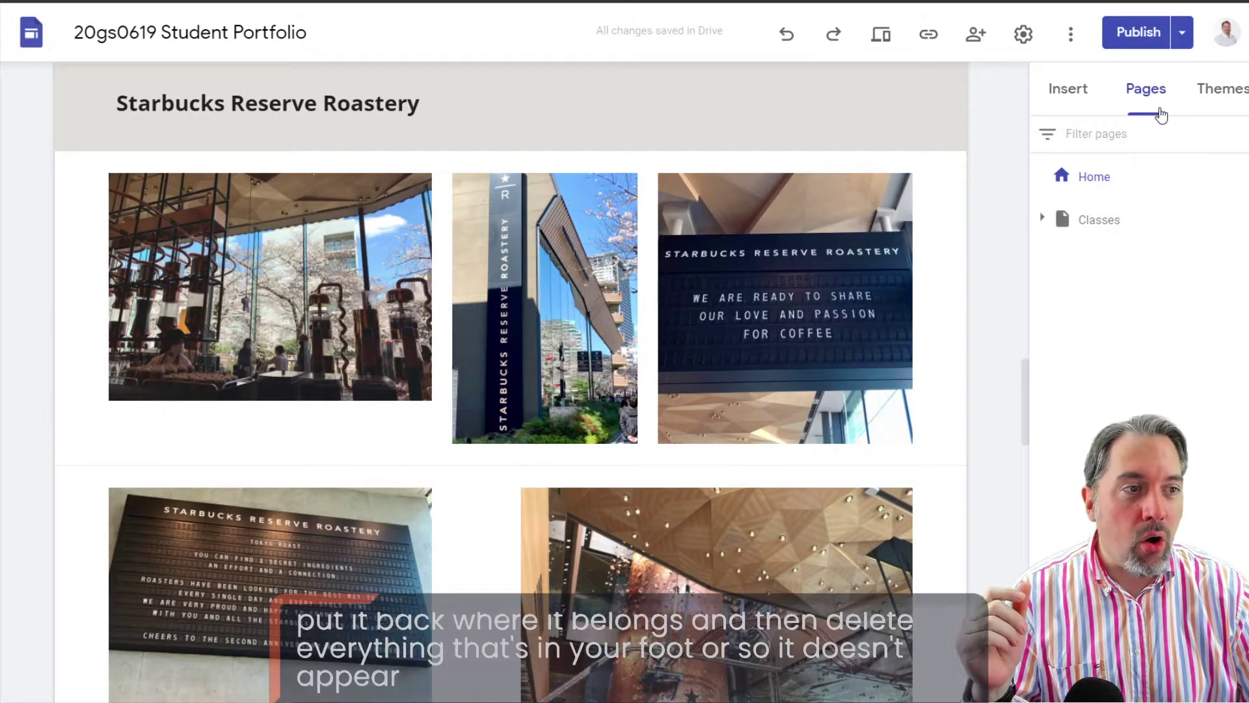
pyautogui.click(1044, 220)
pyautogui.click(1150, 267)
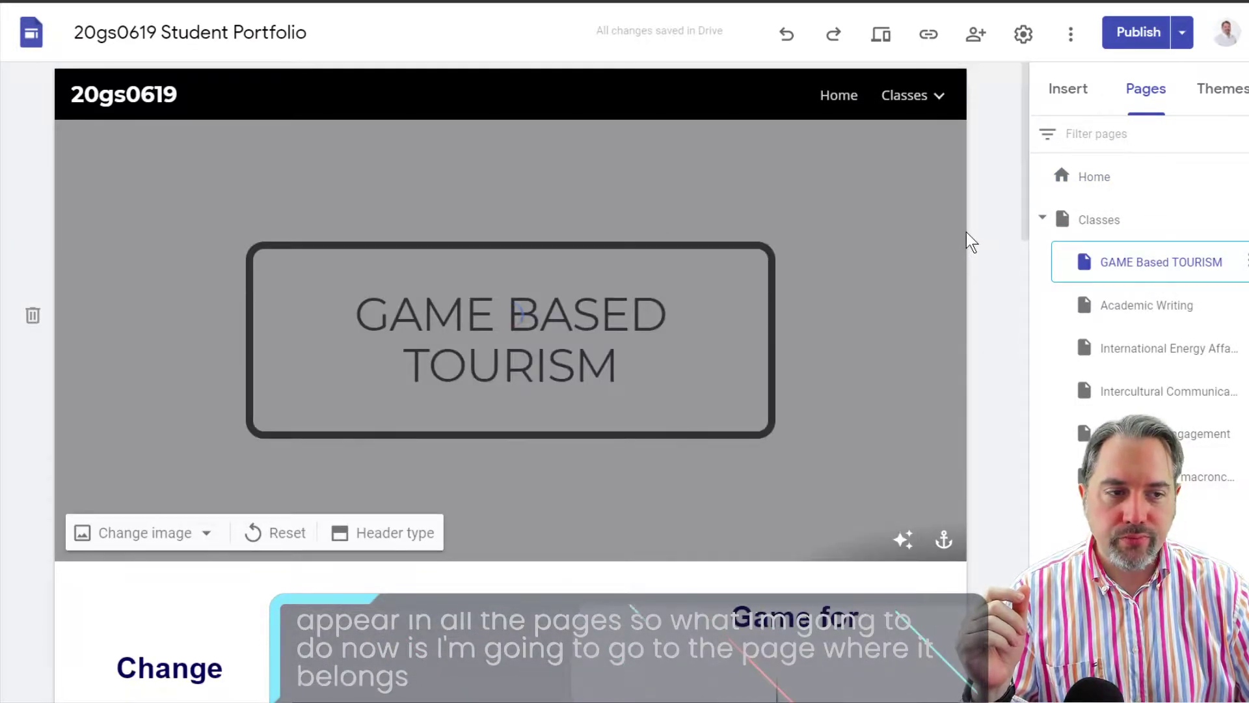
# - Copy the MY Favorite Game section from the footer and paste it into the page body below the AMONG US section
pyautogui.scroll(-10, 989, 224)
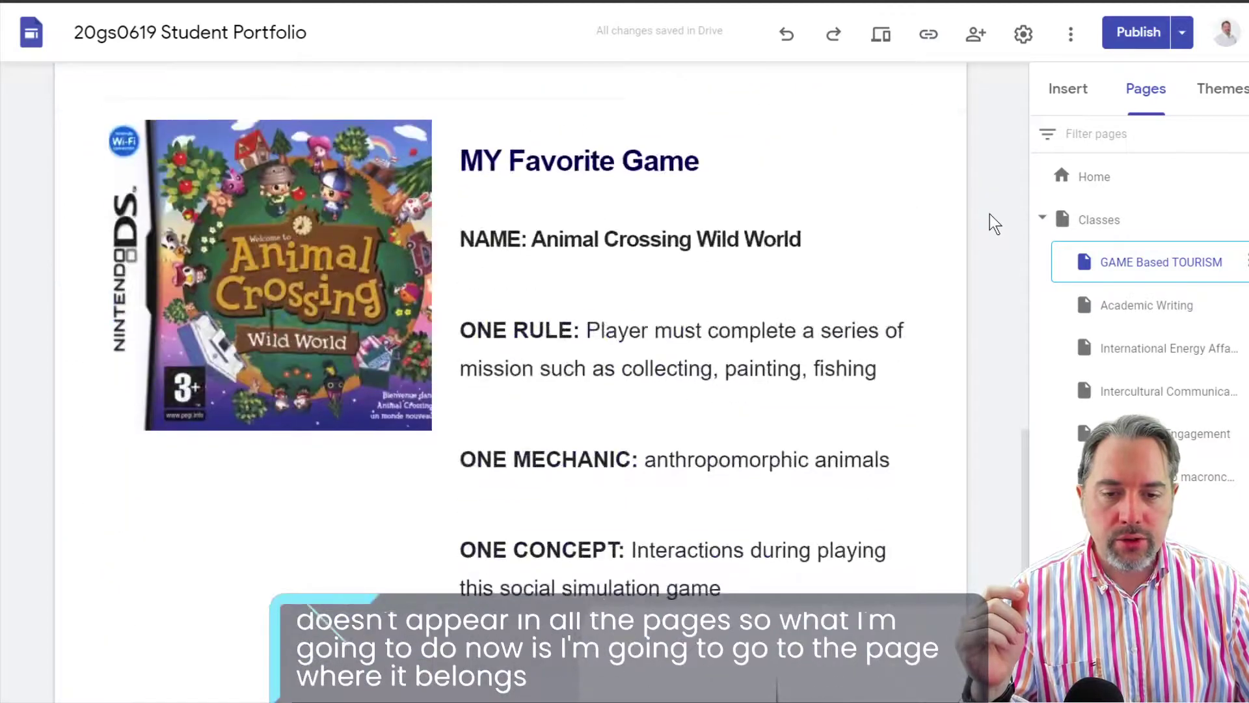
pyautogui.scroll(-2, 611, 321)
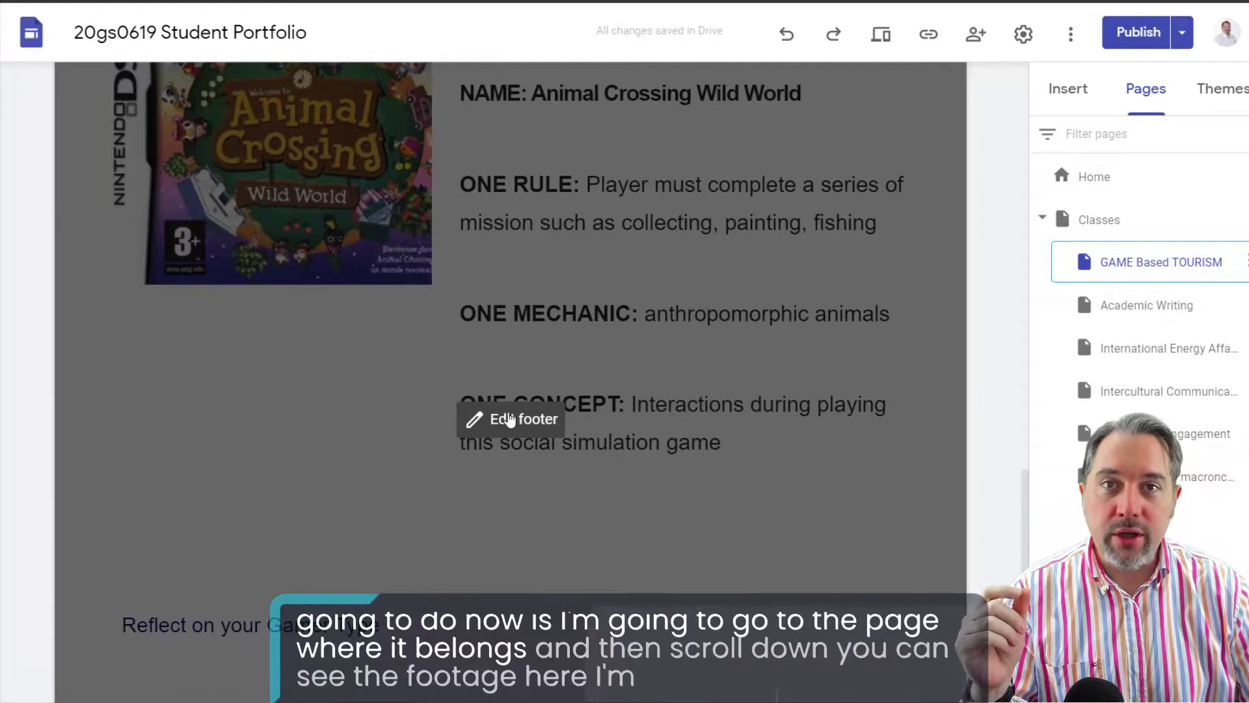
pyautogui.scroll(2, 511, 419)
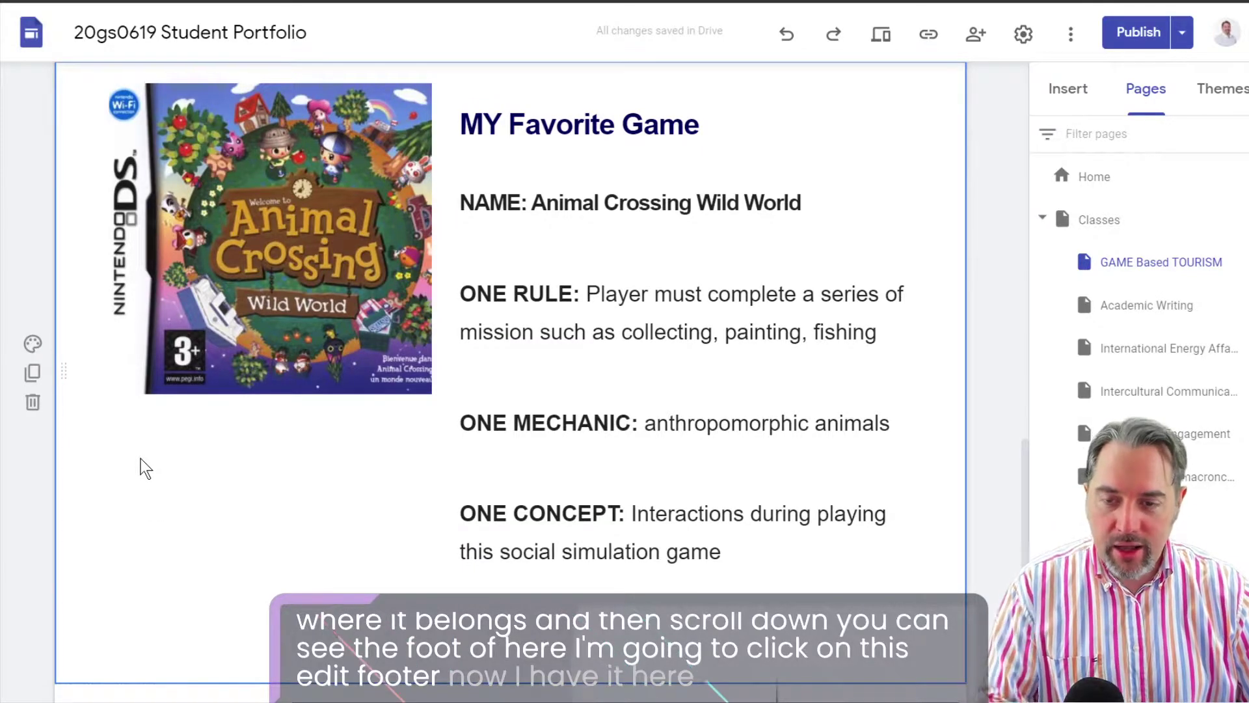
pyautogui.scroll(1, 140, 468)
pyautogui.scroll(-1, 169, 511)
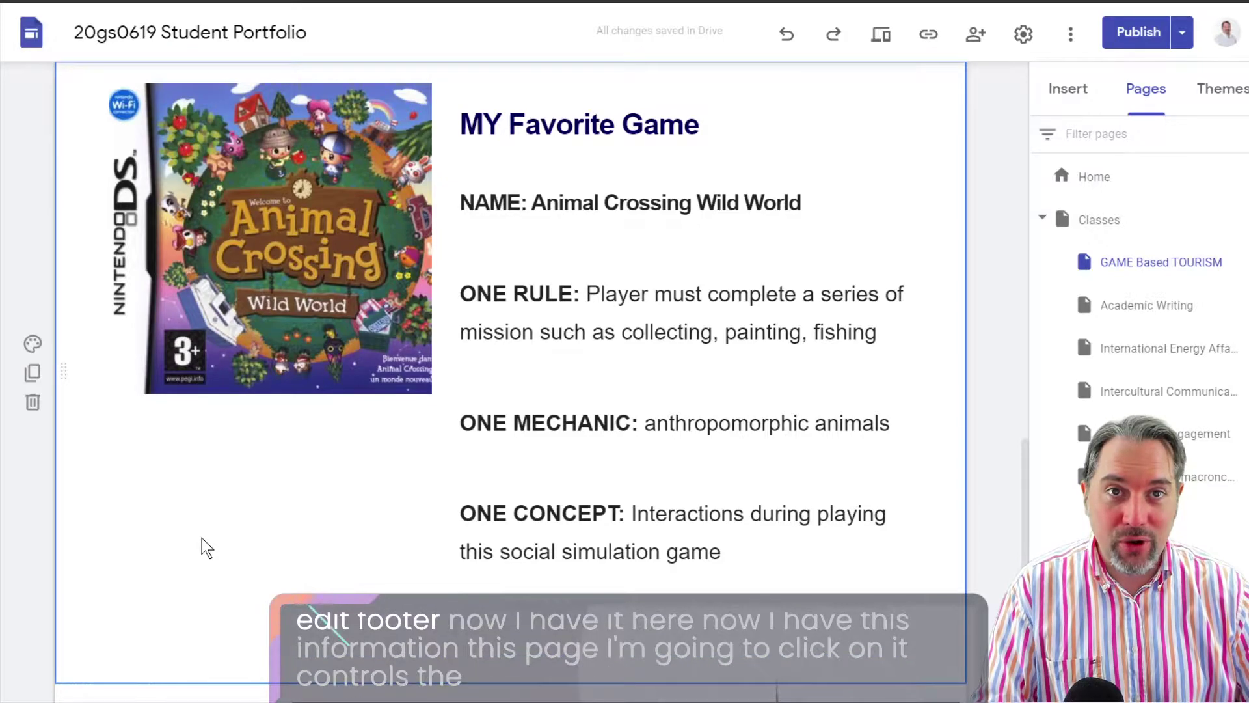
pyautogui.scroll(8, 201, 546)
pyautogui.scroll(2, 286, 517)
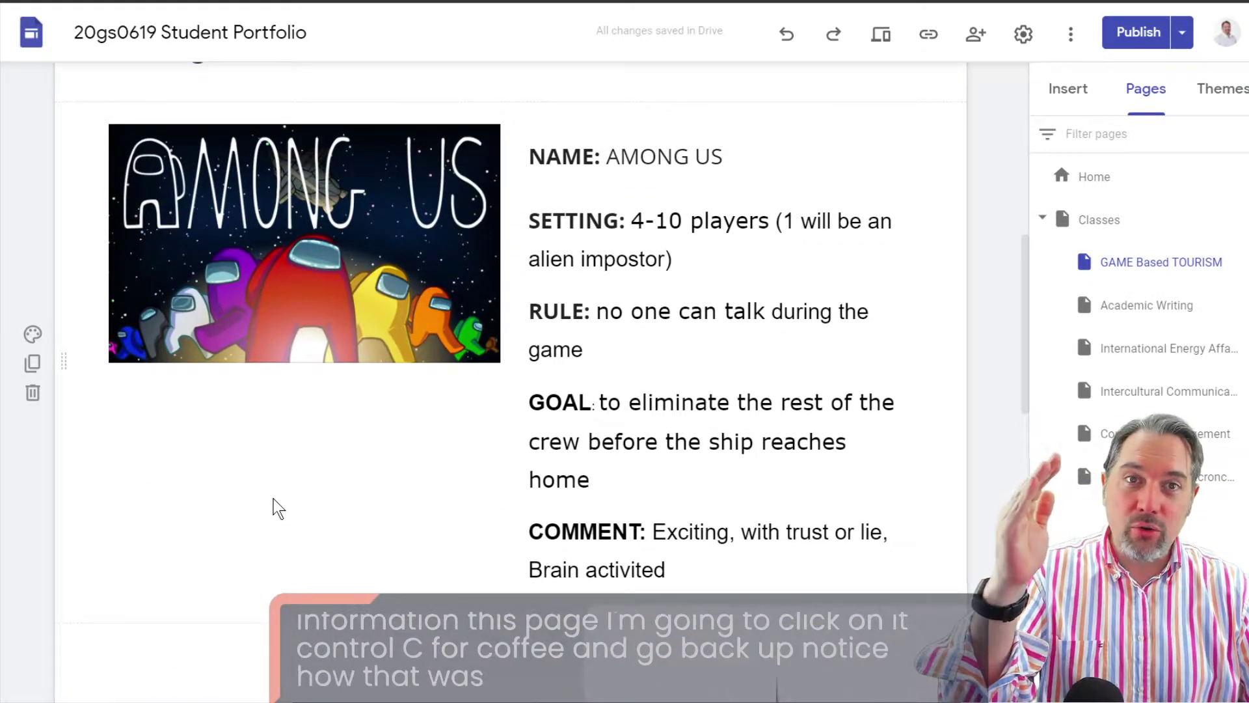
pyautogui.scroll(-8, 278, 507)
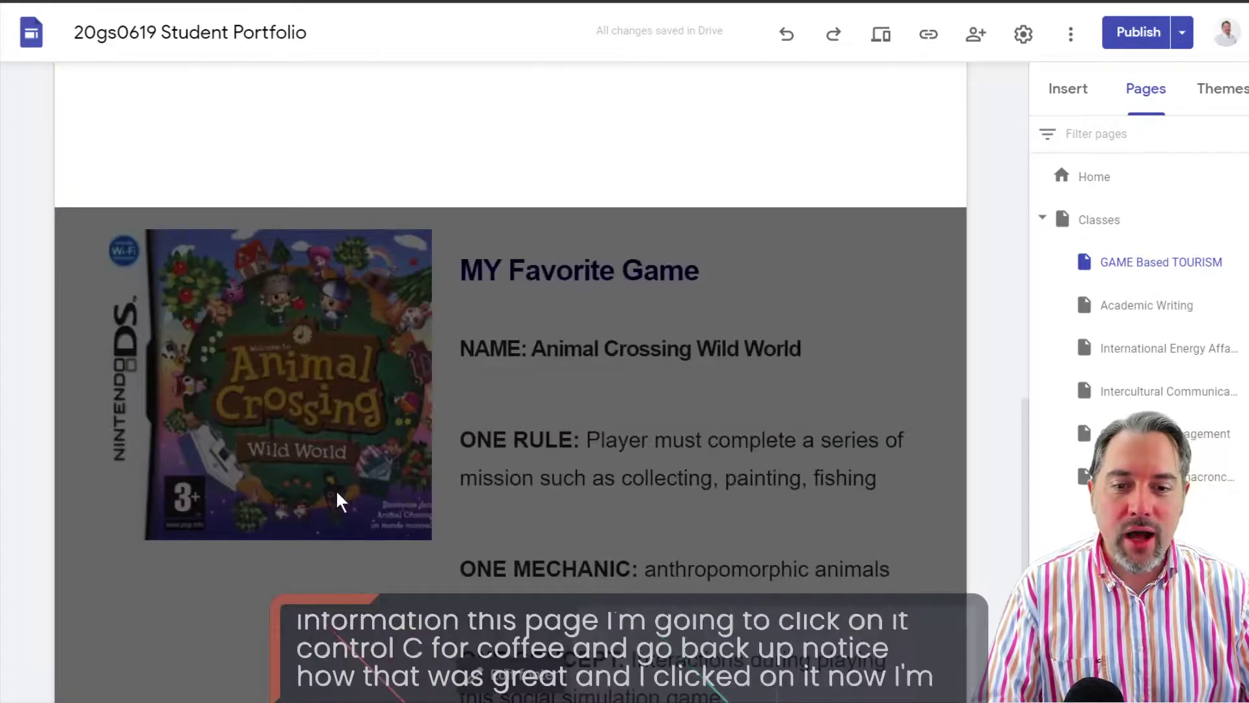
pyautogui.scroll(4, 403, 394)
pyautogui.scroll(5, 362, 228)
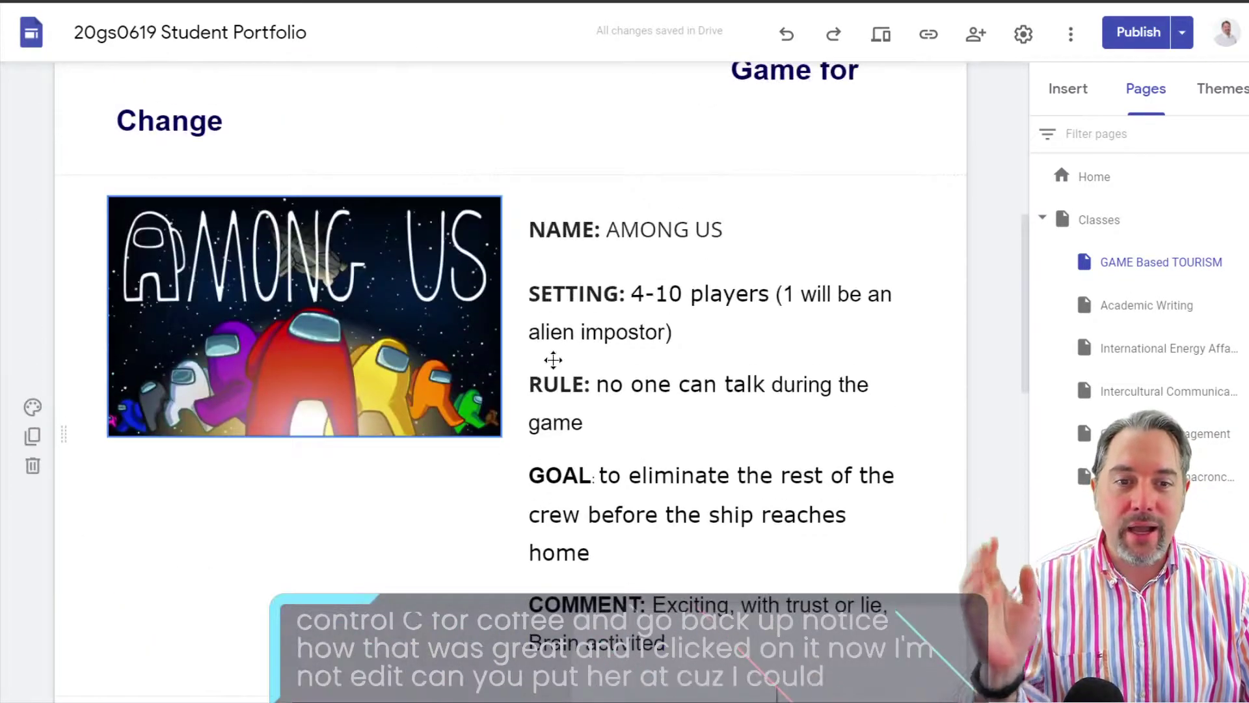
pyautogui.click(959, 374)
pyautogui.scroll(-8, 960, 374)
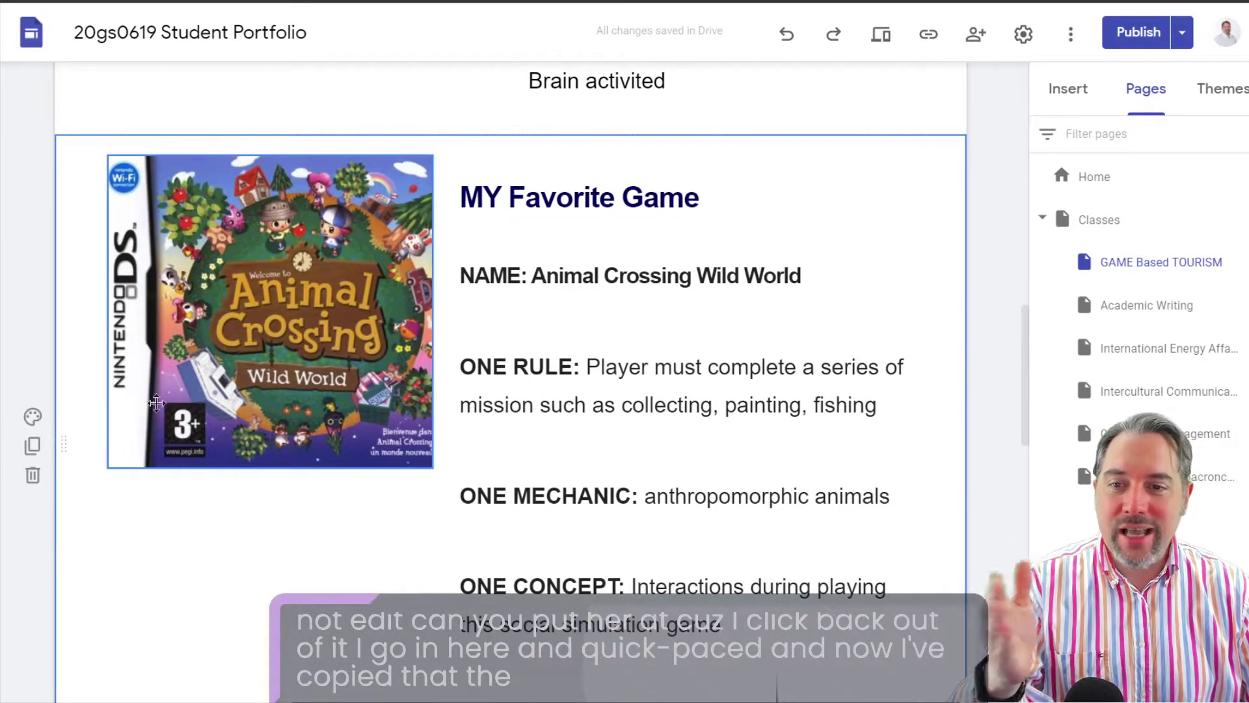
# - Copy the "Reflect on your Gamer Type" section from the footer and paste it below the MY Favorite Game section in the page body
pyautogui.scroll(5, 136, 482)
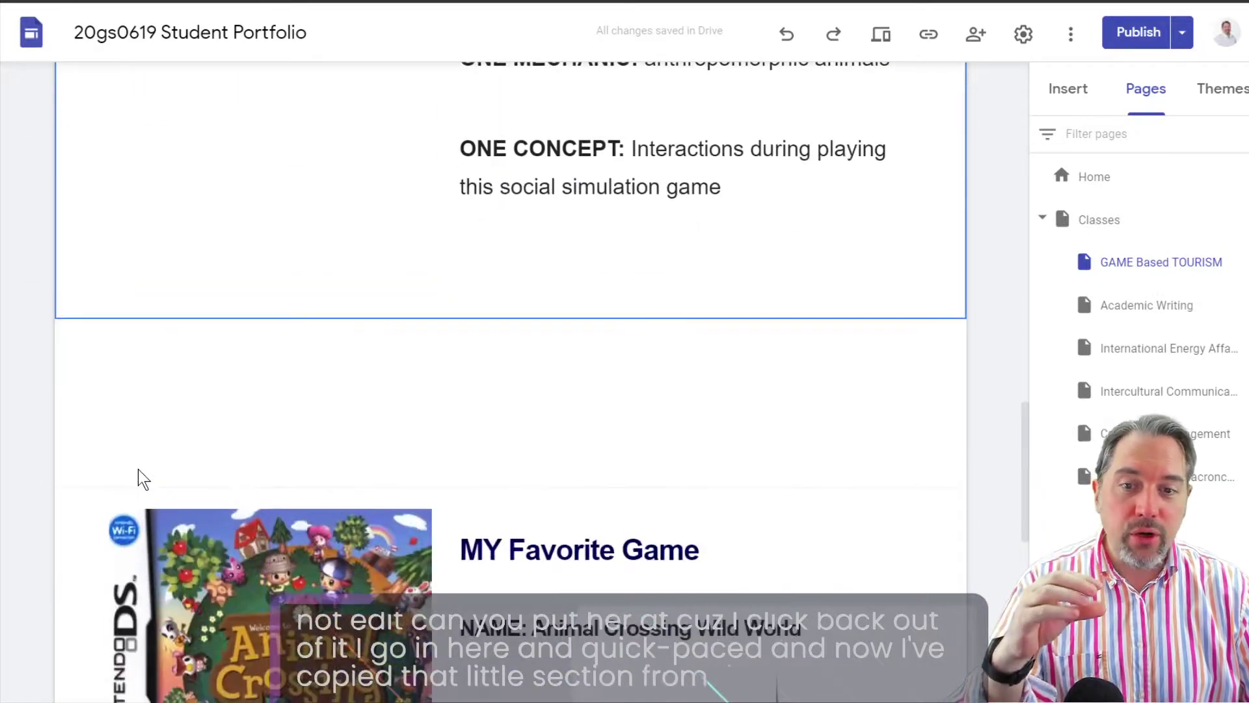
pyautogui.scroll(-10, 140, 475)
pyautogui.scroll(-1, 592, 441)
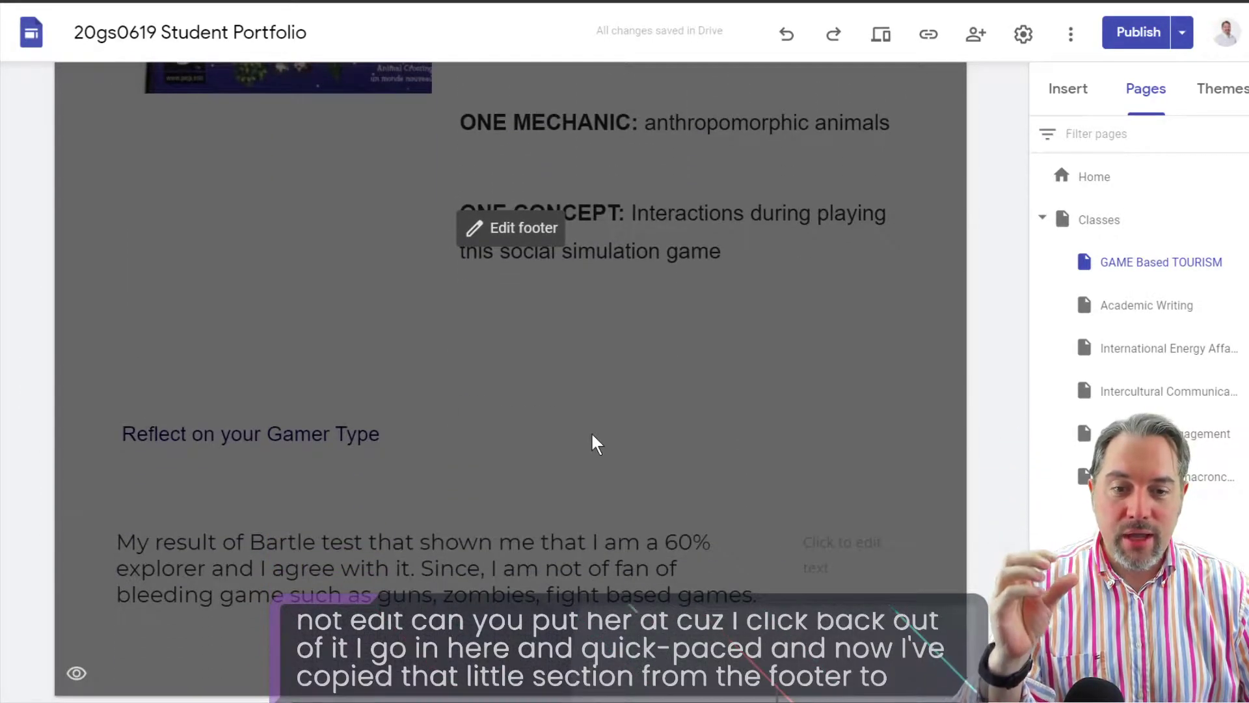
pyautogui.scroll(5, 689, 442)
pyautogui.scroll(-5, 294, 491)
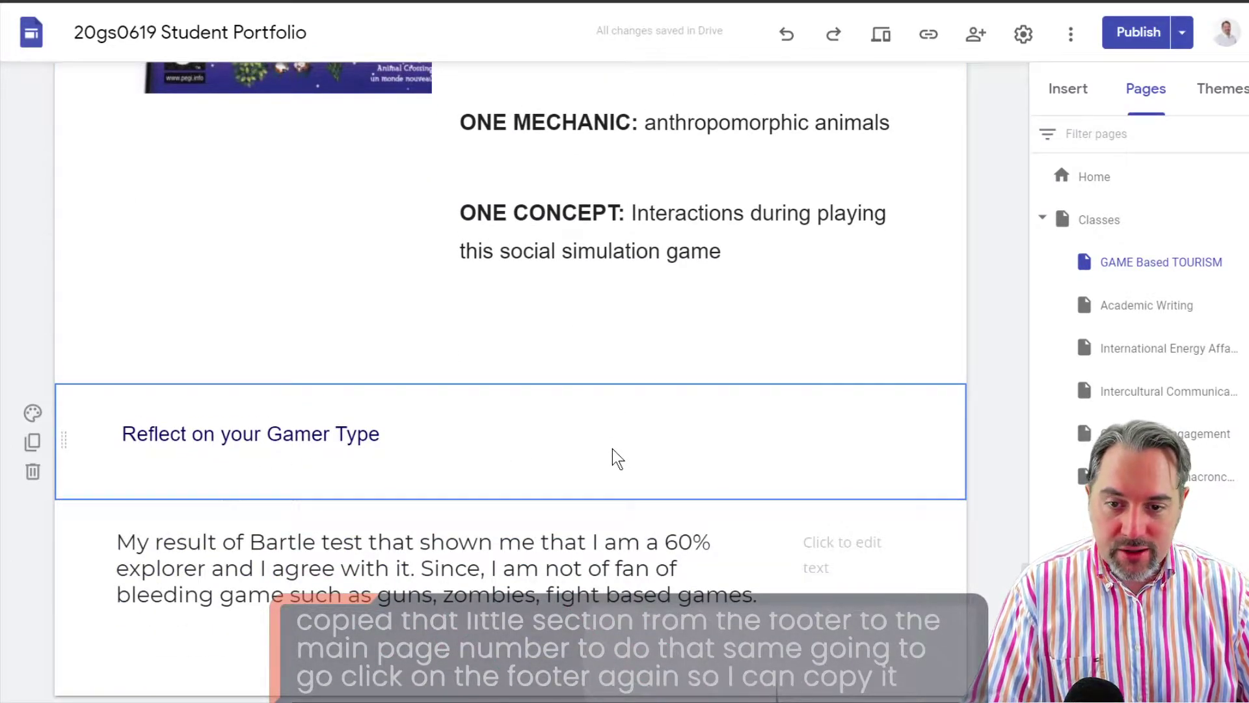
pyautogui.scroll(1, 617, 458)
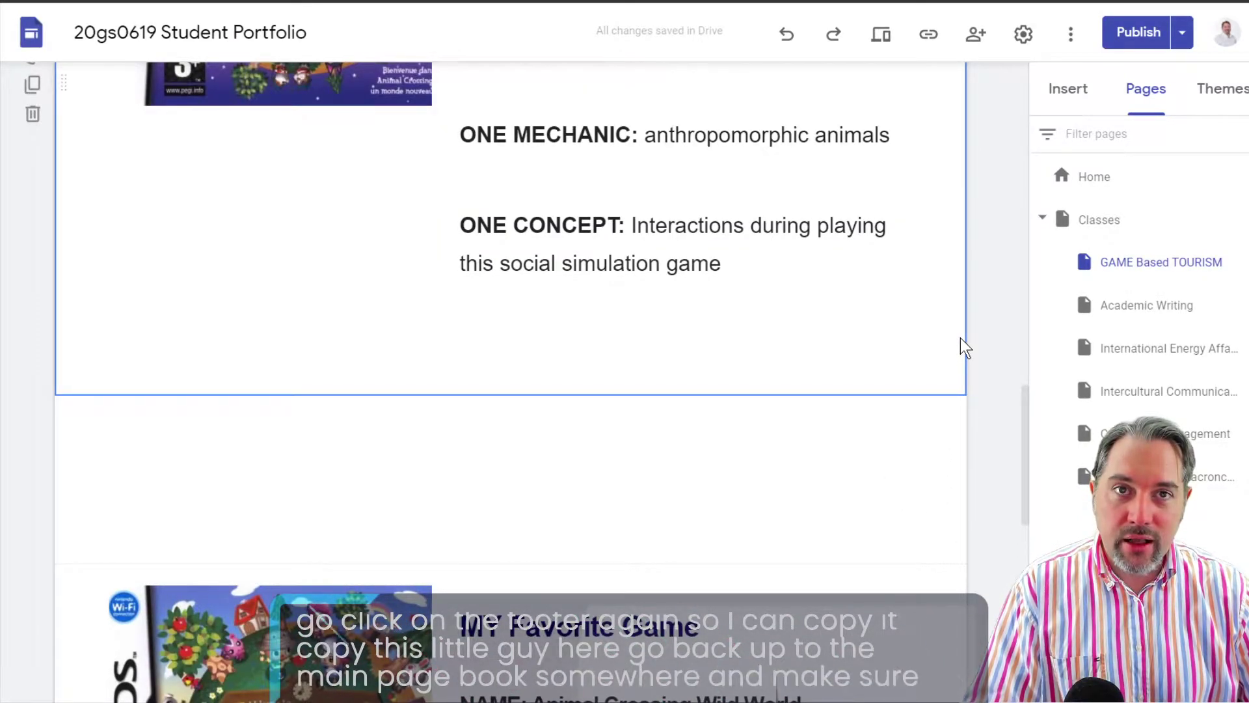
pyautogui.press('Delete')
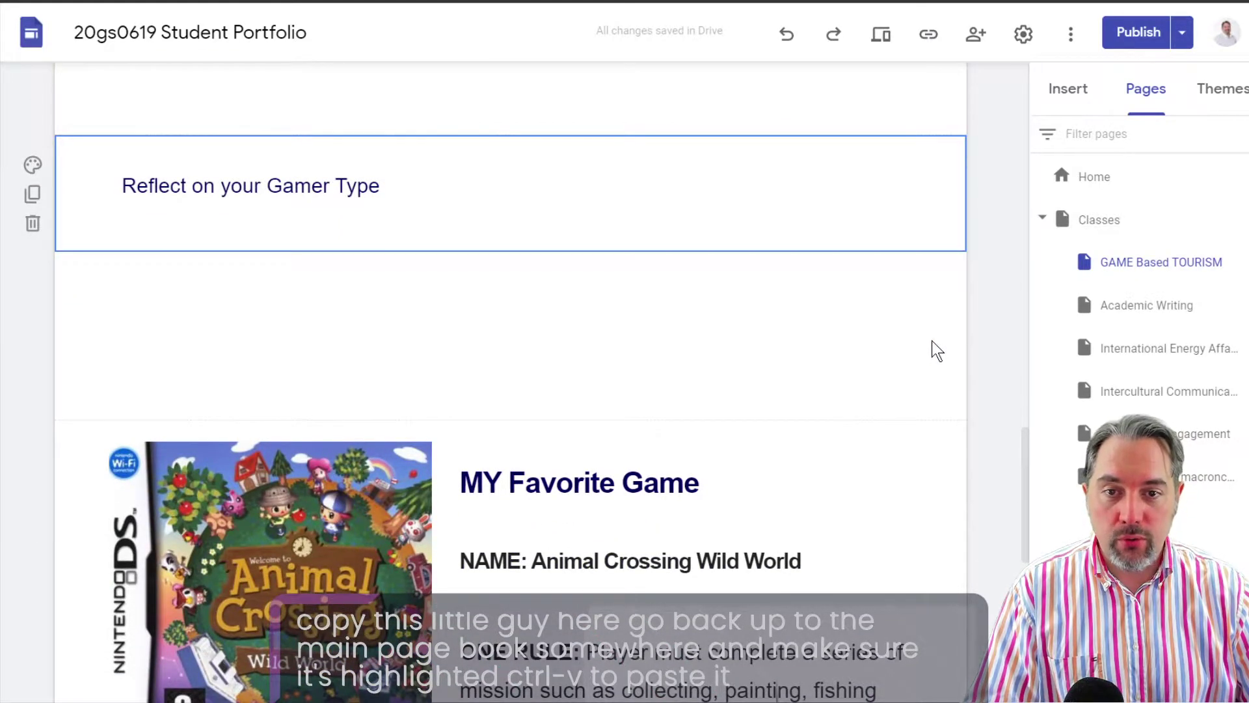
# - Copy the Bartle test result section from the footer and paste it below the "Reflect on your Gamer Type" heading in the page body
pyautogui.scroll(-10, 937, 350)
pyautogui.scroll(5, 753, 440)
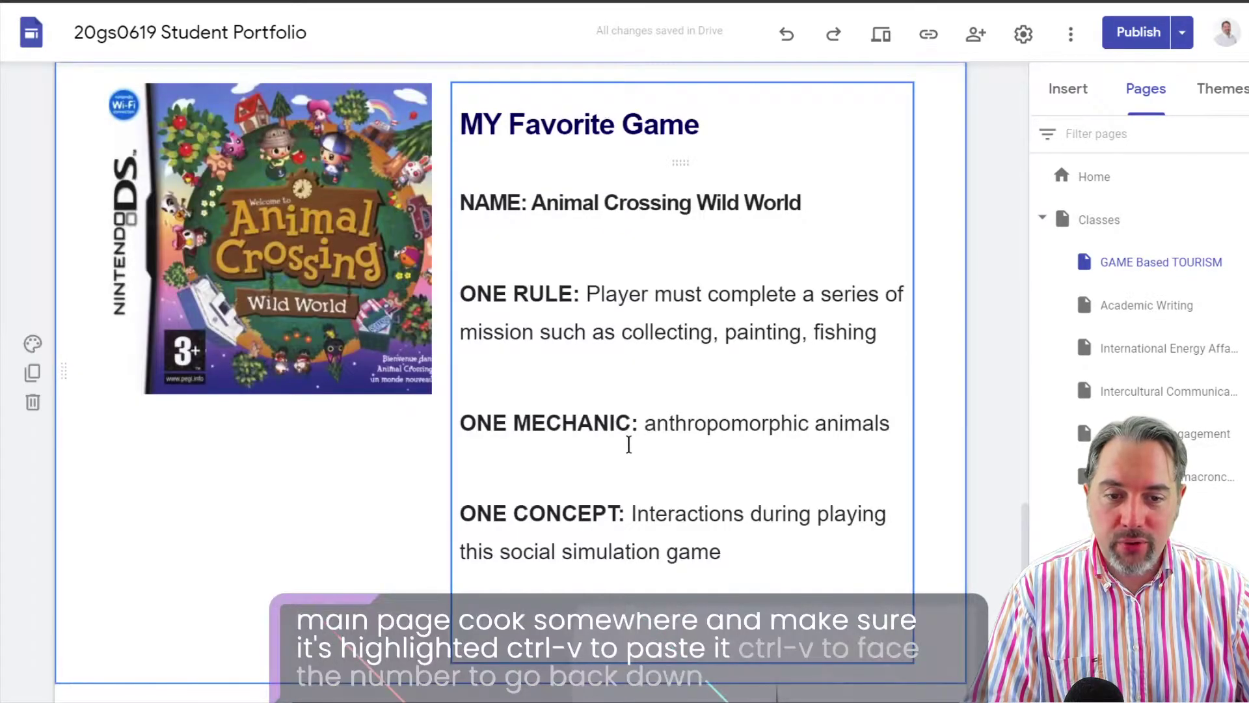
pyautogui.scroll(-5, 628, 436)
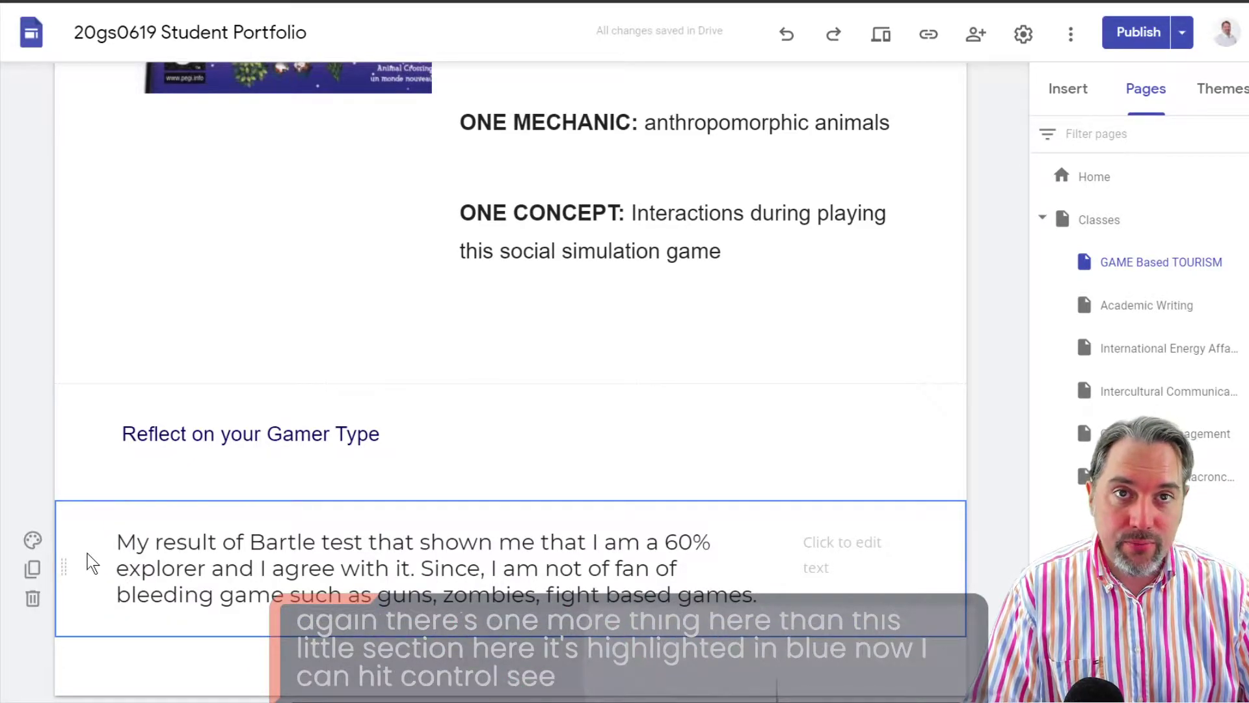
pyautogui.hotkey('ctrl', 'c')
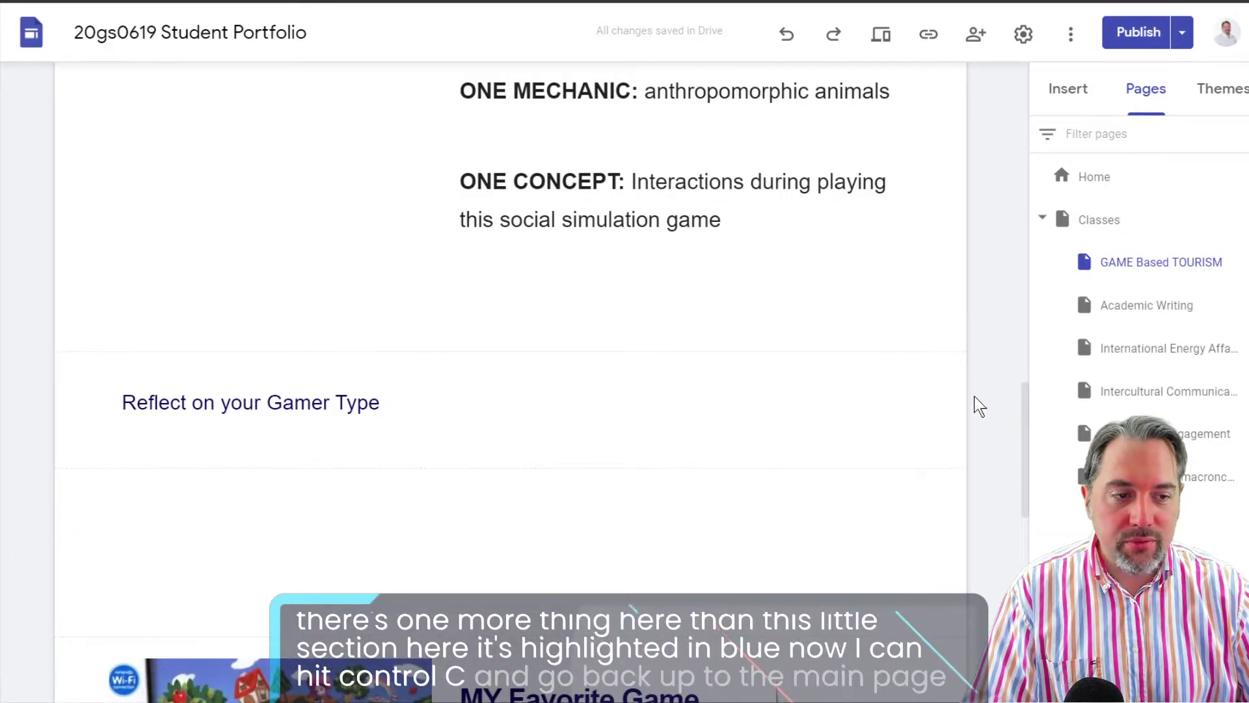
pyautogui.click(929, 397)
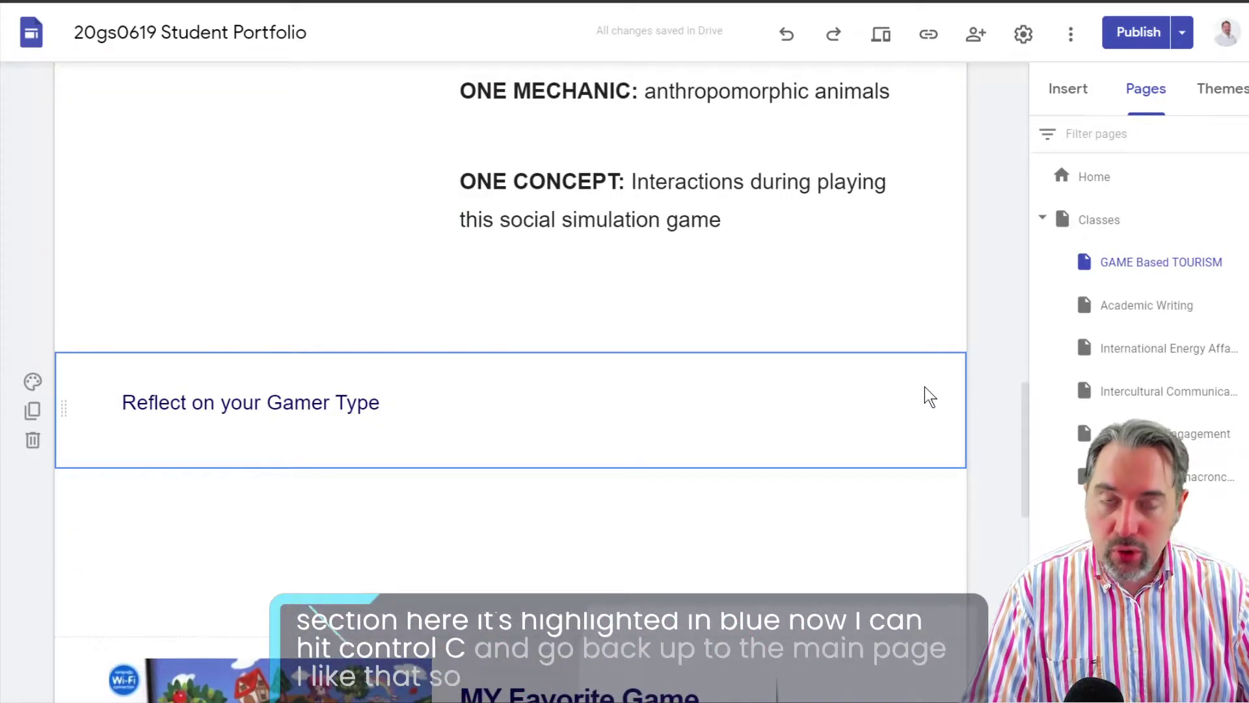
pyautogui.hotkey('ctrl', 'v')
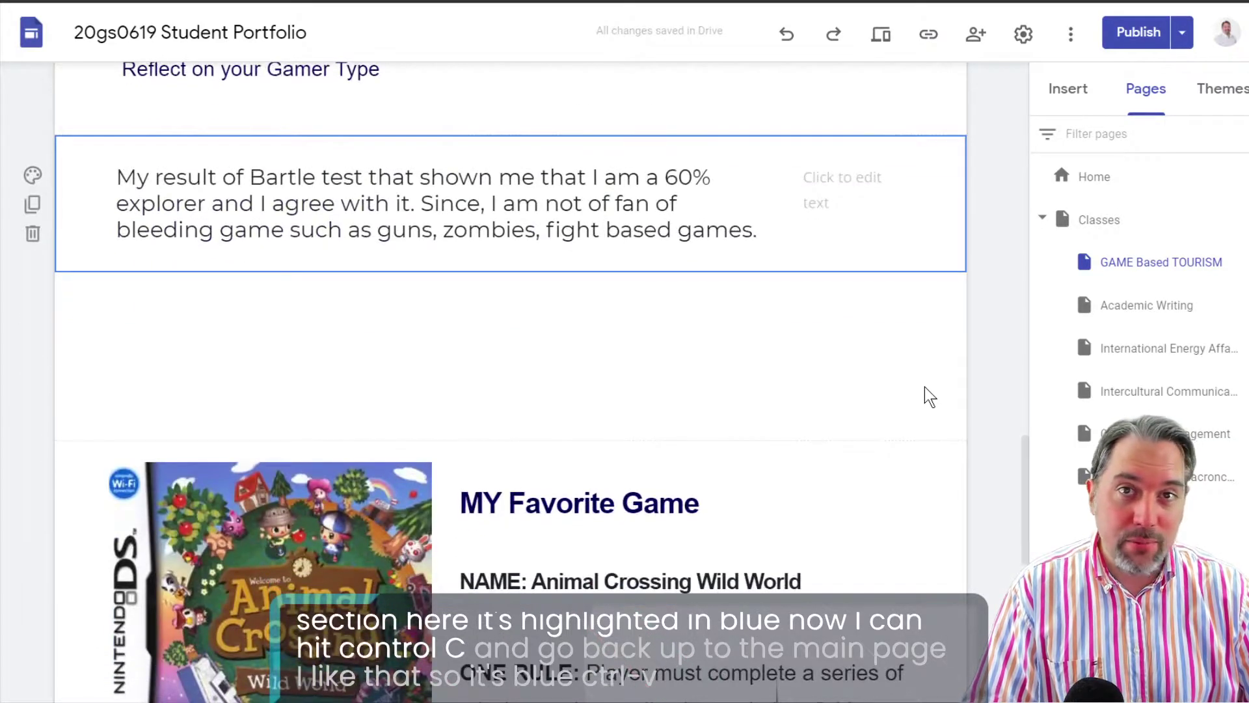
# - Delete the MY Favorite Game, "Reflect on your Gamer Type" and Bartle test result sections from the site-wide footer
pyautogui.scroll(-5, 752, 516)
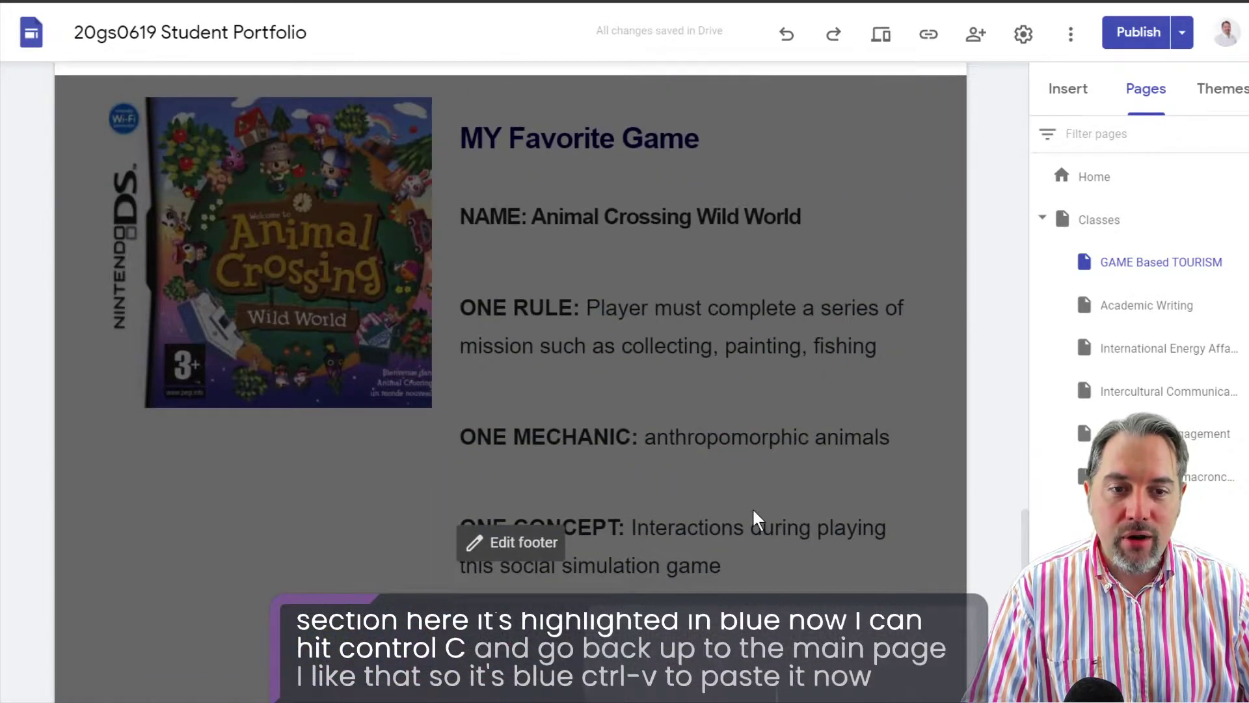
pyautogui.scroll(5, 753, 511)
pyautogui.hotkey('ctrl', 'v')
pyautogui.scroll(5, 736, 485)
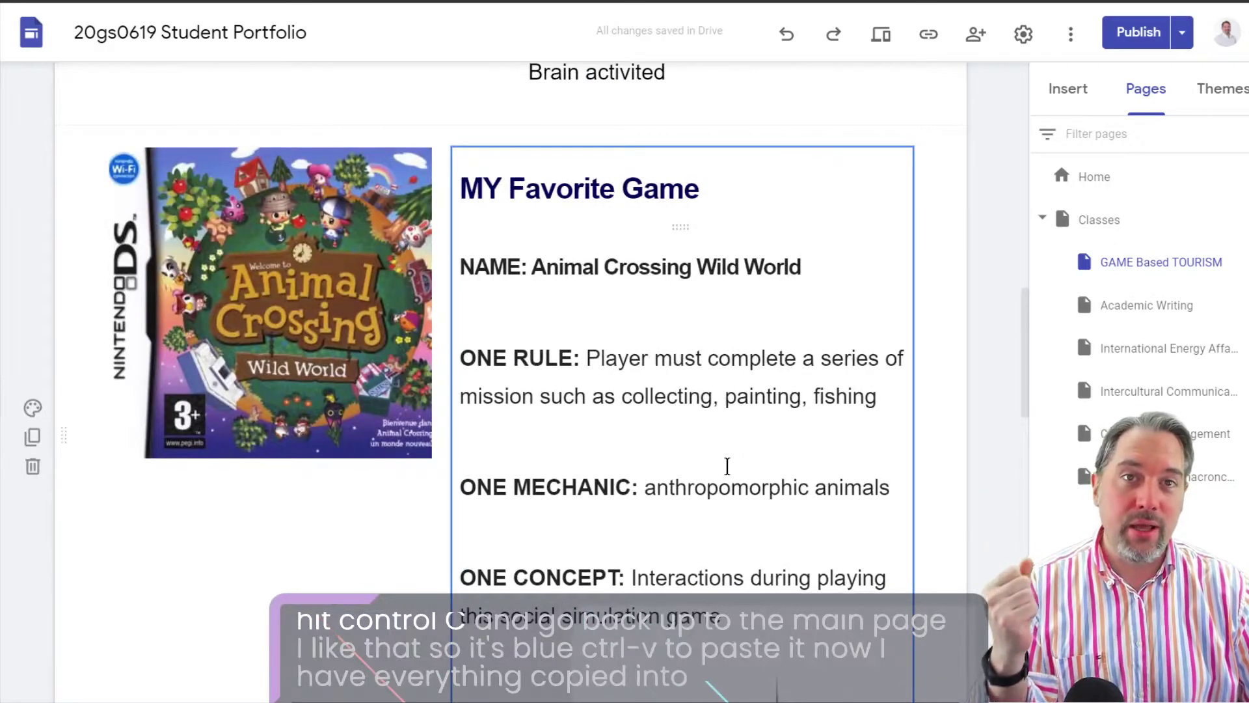
pyautogui.scroll(-5, 725, 469)
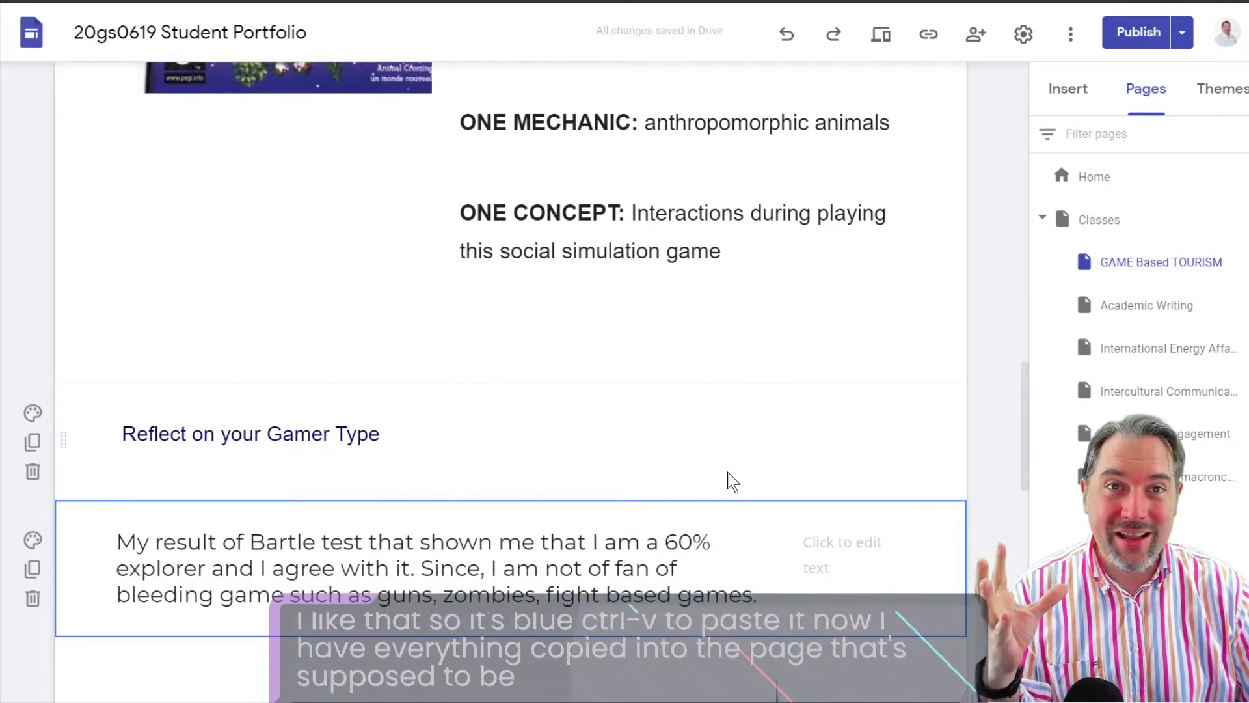
pyautogui.scroll(-10, 728, 482)
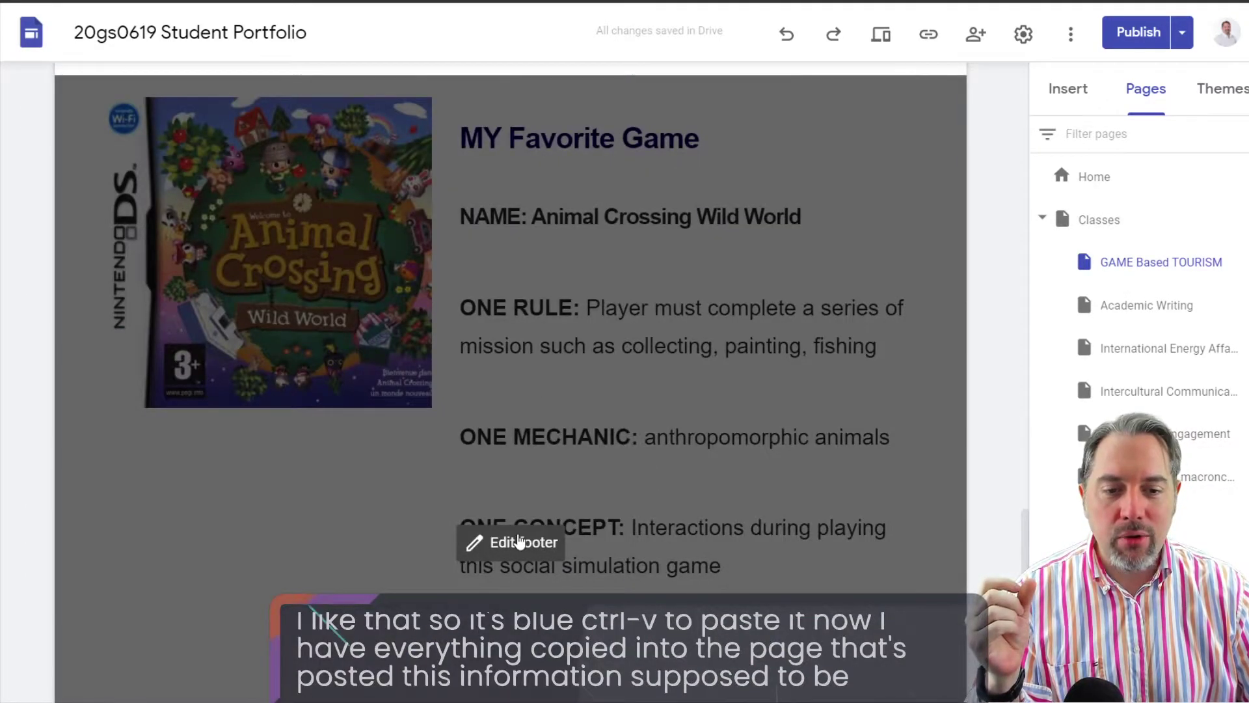
pyautogui.click(519, 540)
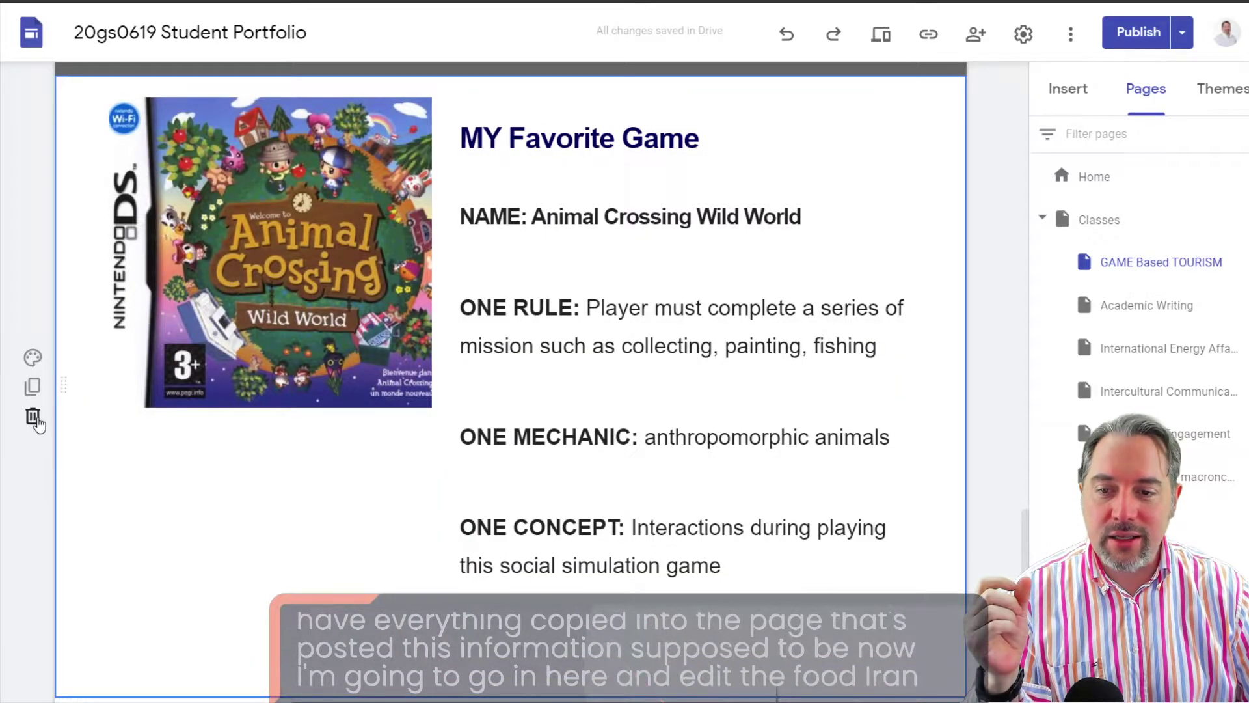
pyautogui.click(34, 418)
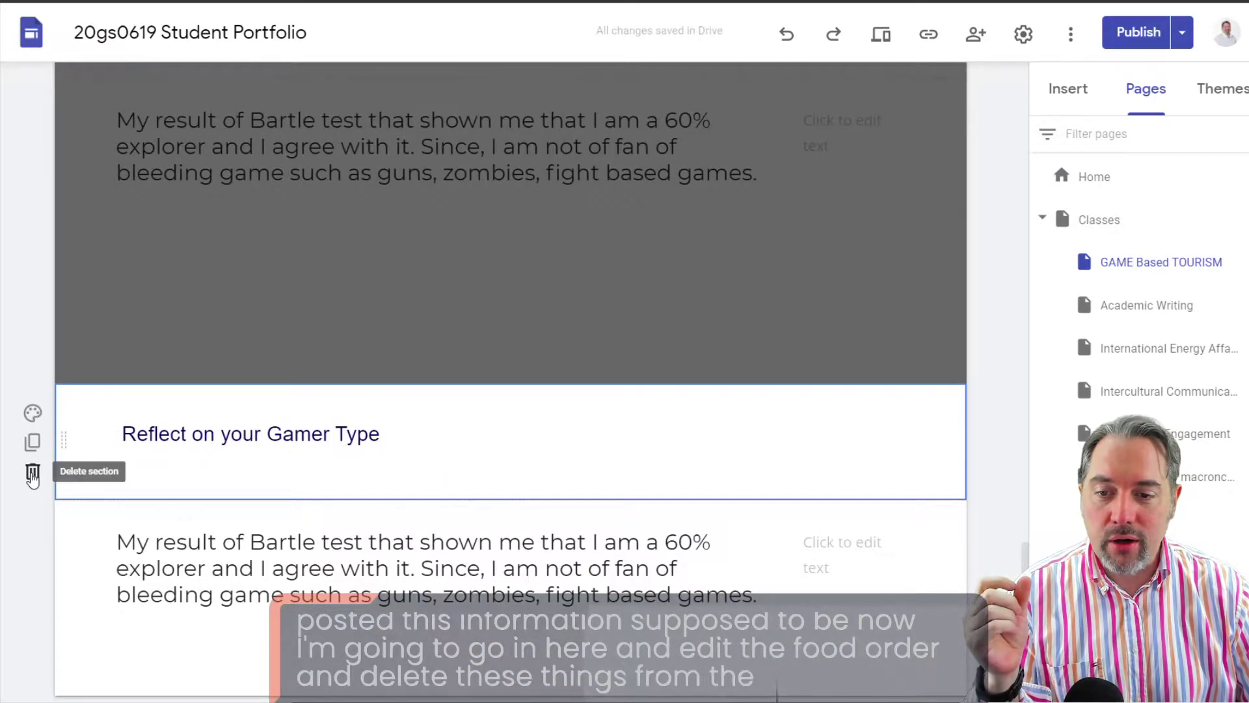
pyautogui.click(33, 475)
pyautogui.click(33, 598)
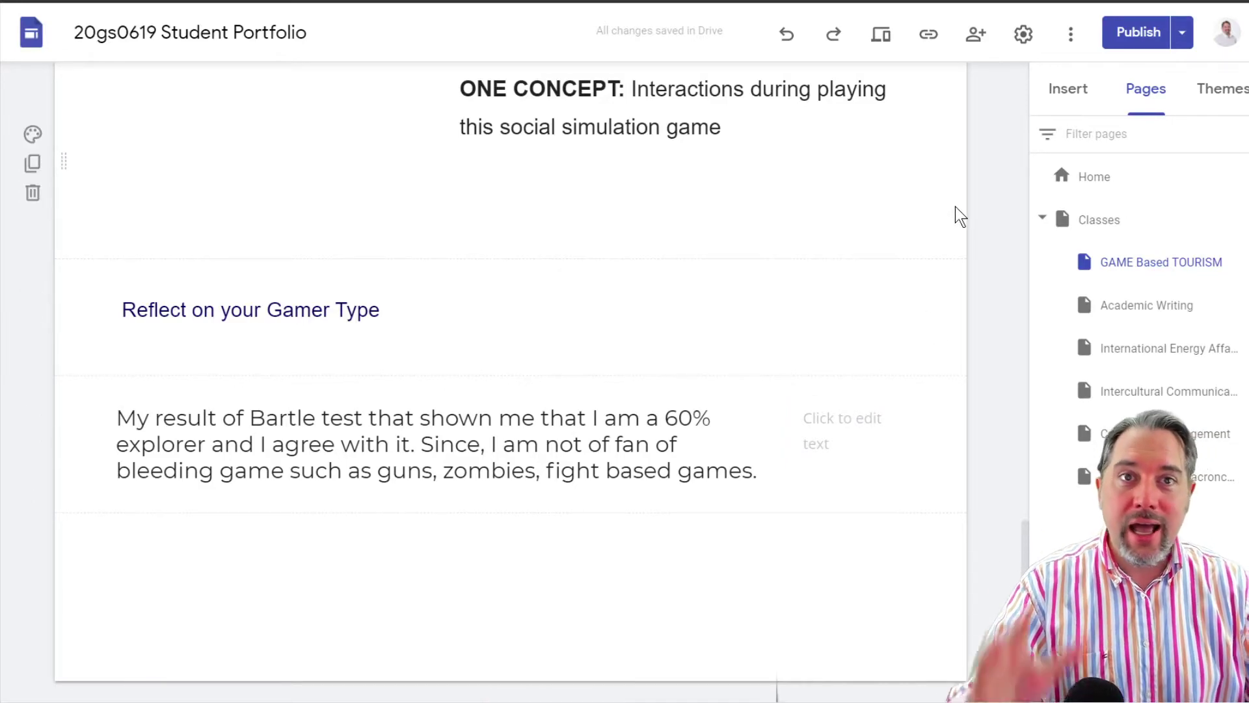
# - Review the draft of the GAME Based TOURISM page against the published version and publish the changes
pyautogui.scroll(15, 961, 216)
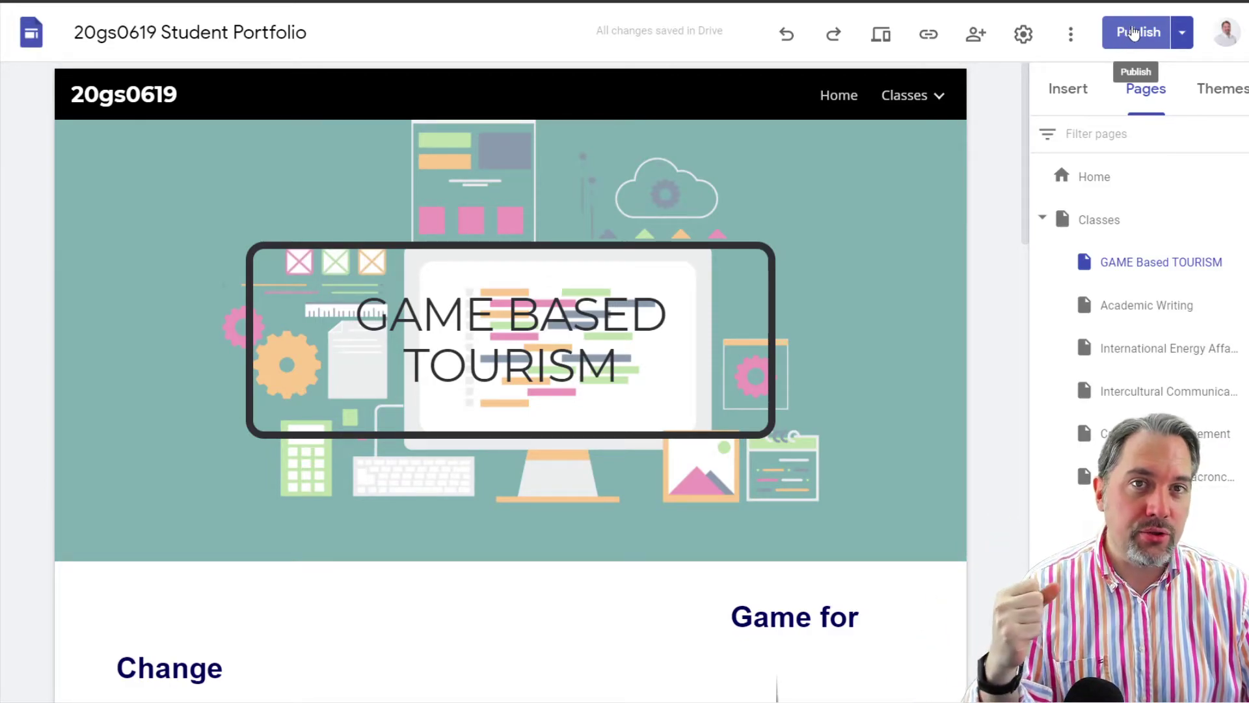
pyautogui.click(1134, 40)
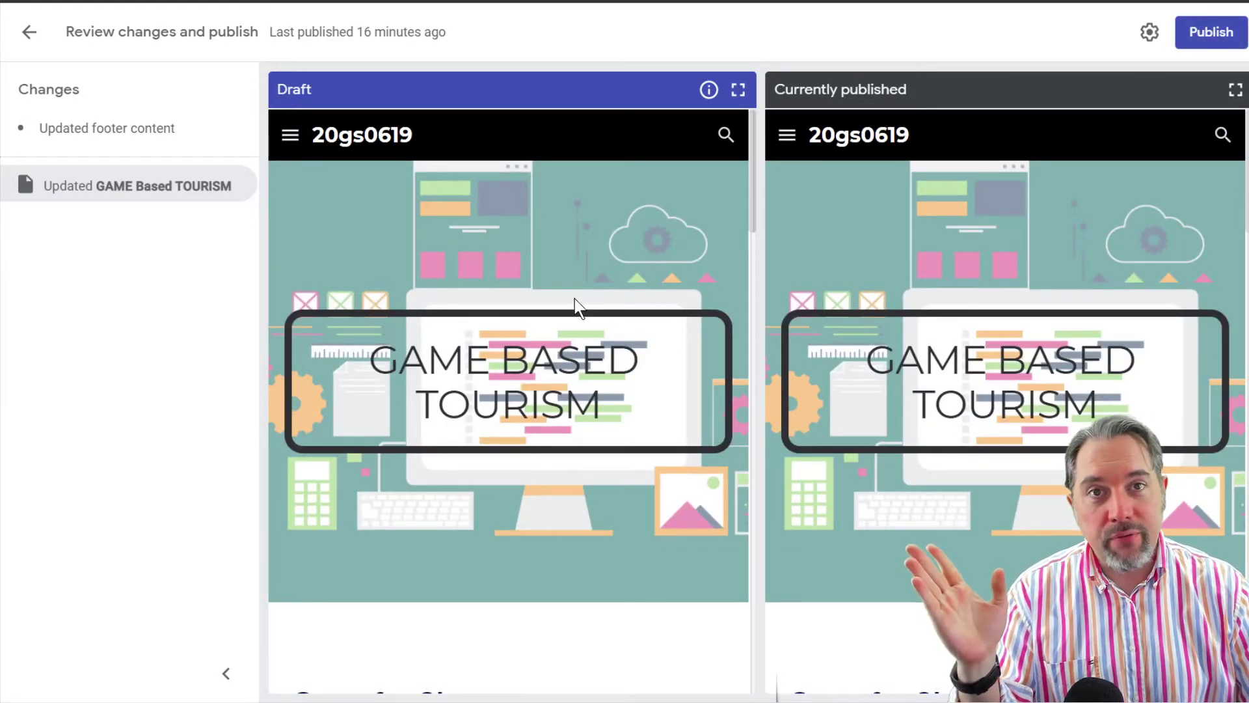
pyautogui.scroll(-15, 749, 349)
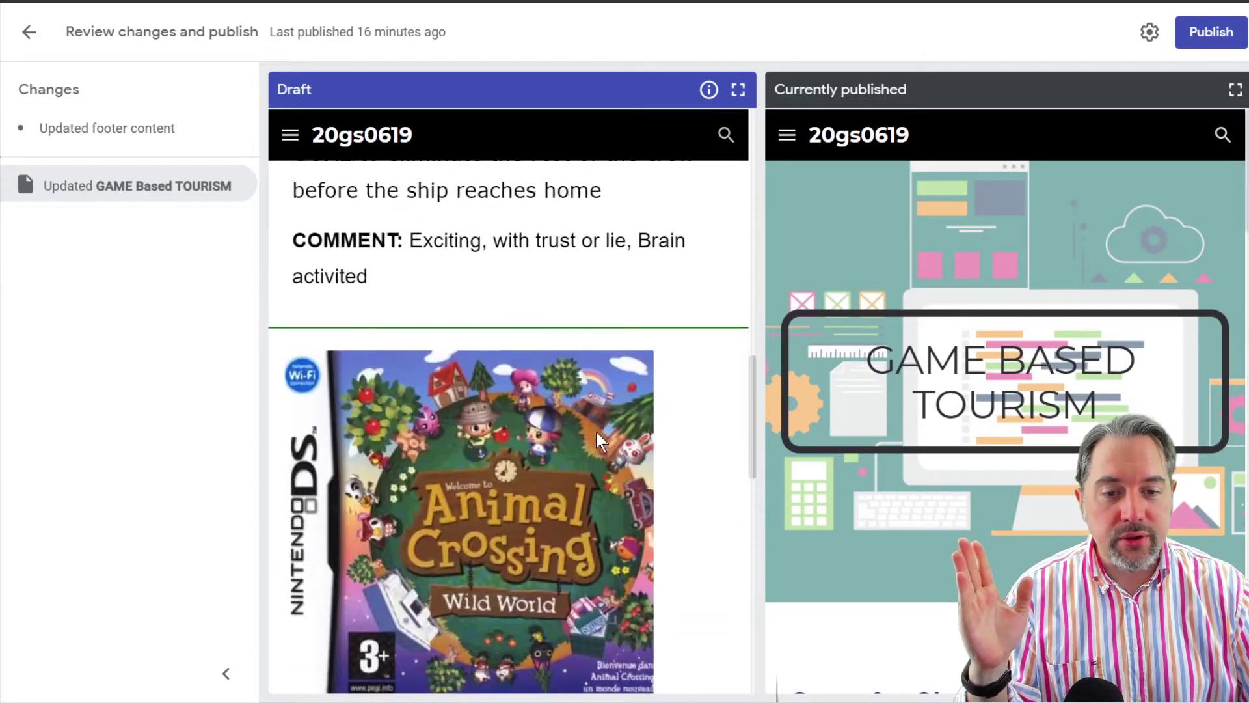
pyautogui.scroll(-10, 595, 429)
pyautogui.scroll(8, 641, 436)
pyautogui.scroll(15, 630, 411)
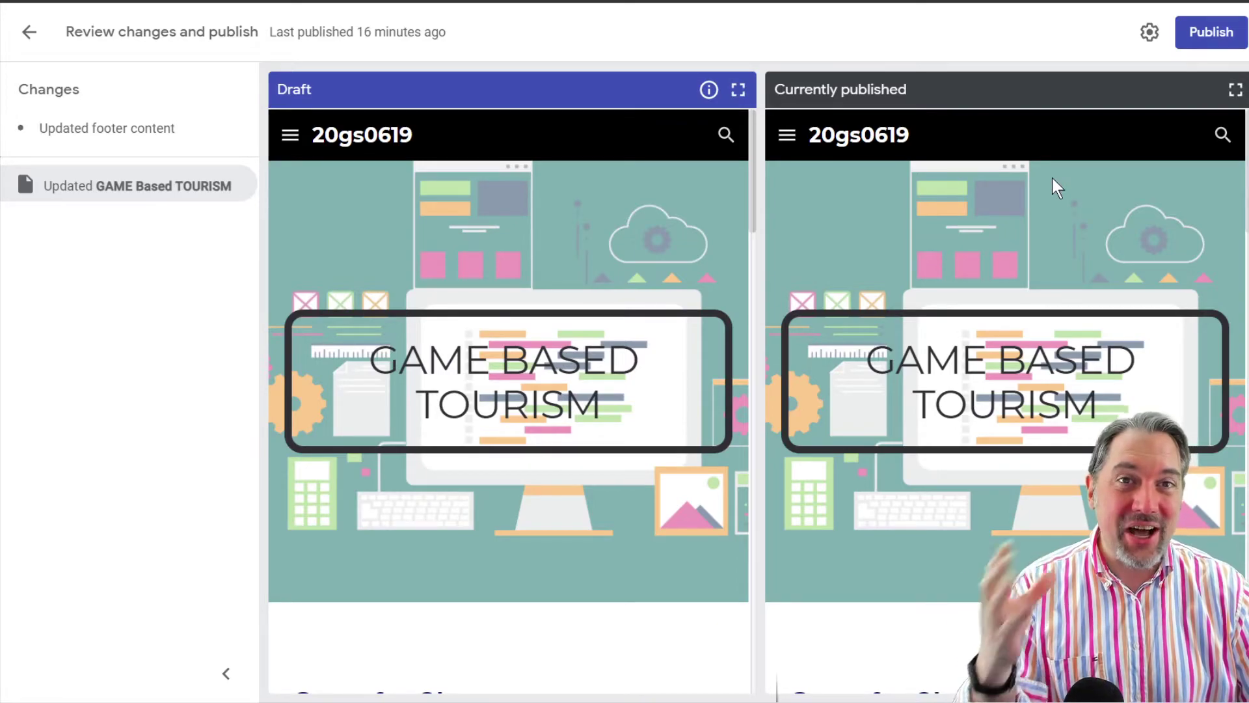
pyautogui.click(1211, 35)
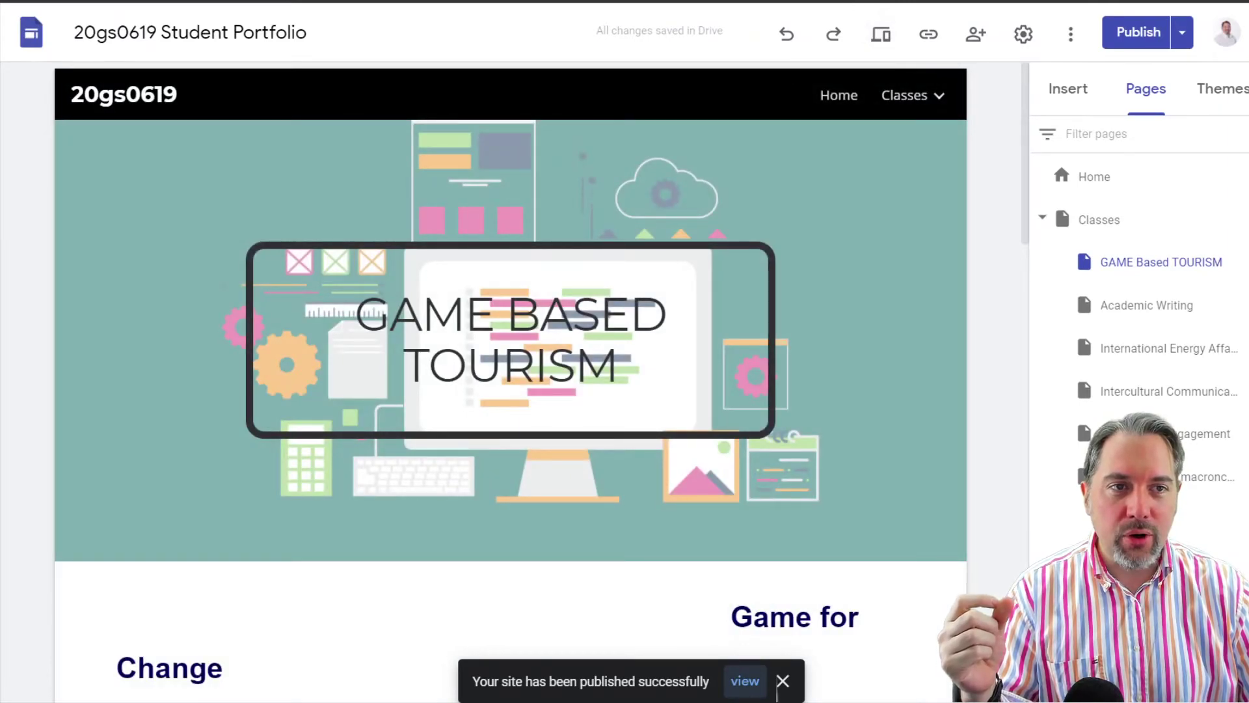
# - View the published site and examine its Home page down to the end for leftover MY Favorite Game and Gamer Type footer content
pyautogui.click(881, 34)
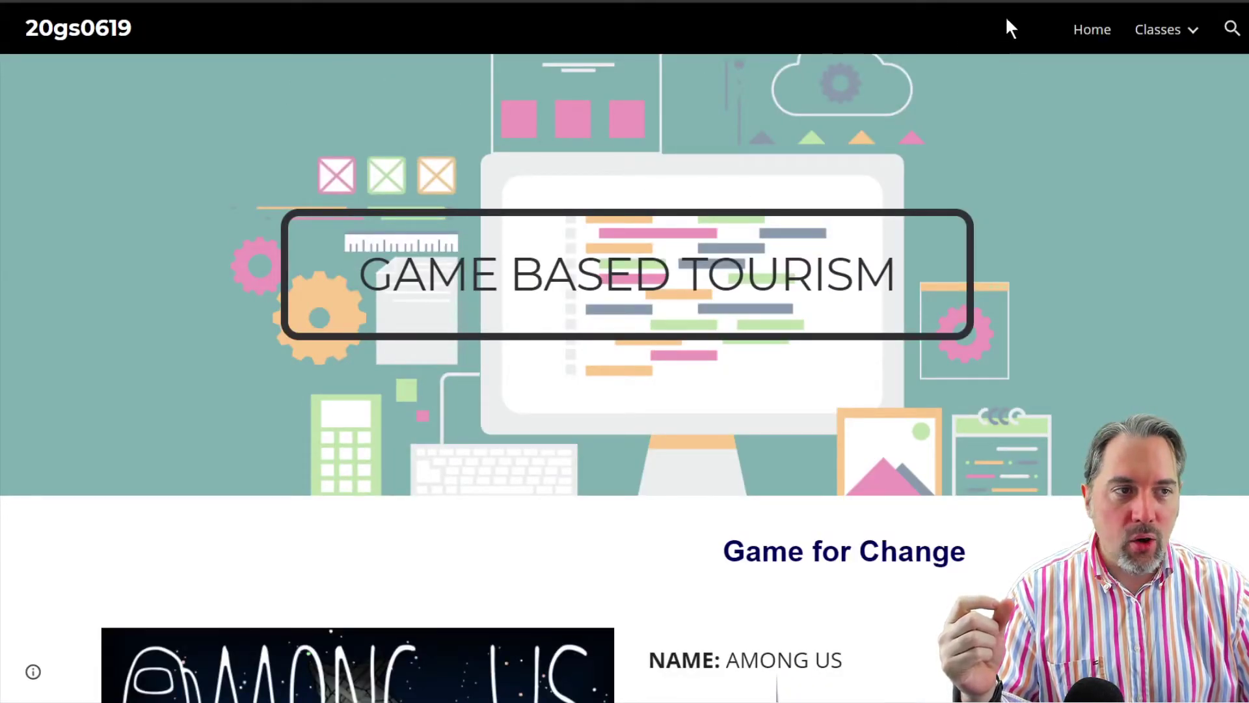
pyautogui.click(1075, 32)
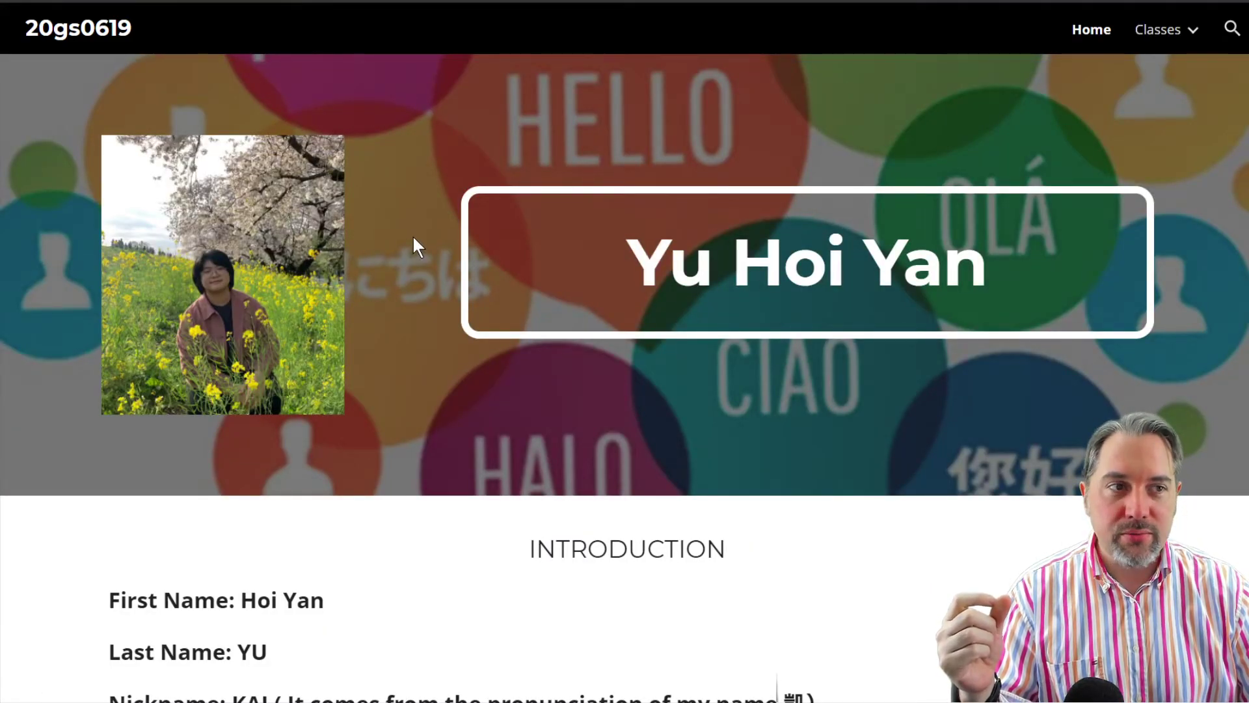
pyautogui.scroll(-20, 411, 228)
pyautogui.scroll(-20, 385, 217)
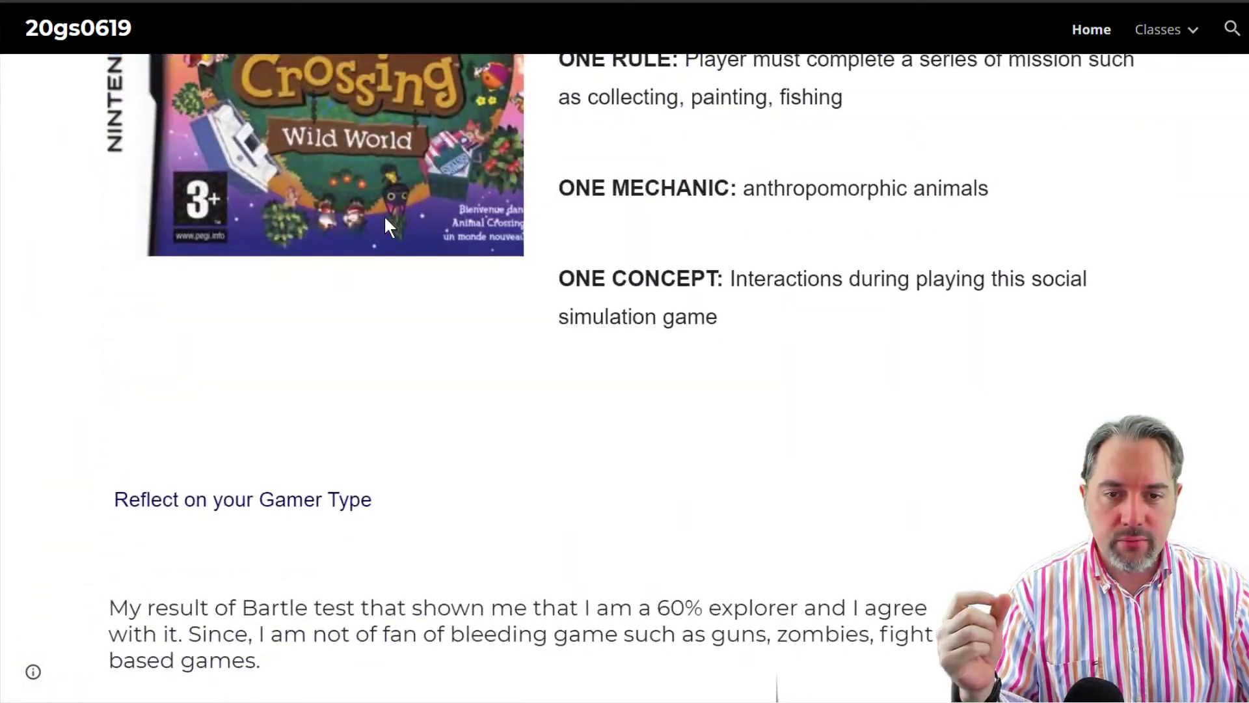
pyautogui.scroll(2, 384, 216)
pyautogui.scroll(-2, 384, 216)
pyautogui.scroll(12, 384, 216)
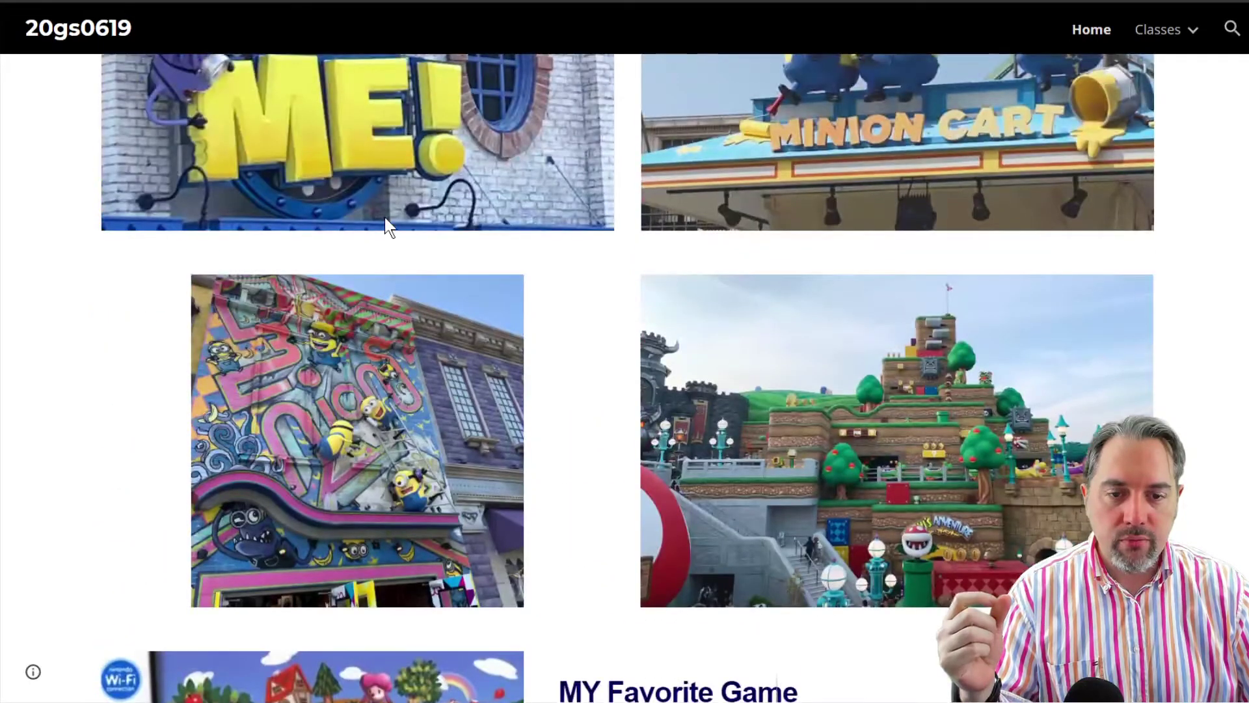
pyautogui.scroll(-3, 385, 225)
pyautogui.scroll(-3, 384, 223)
pyautogui.scroll(2, 385, 223)
pyautogui.scroll(-5, 385, 223)
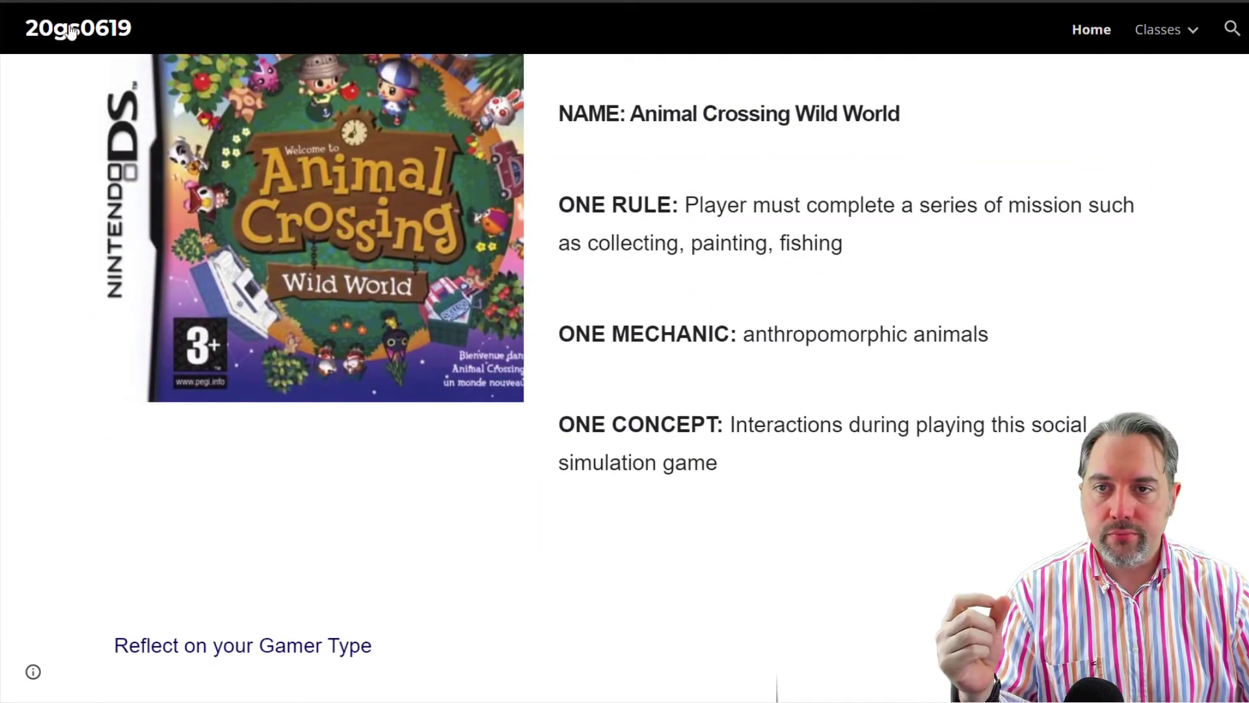
pyautogui.scroll(10, 70, 45)
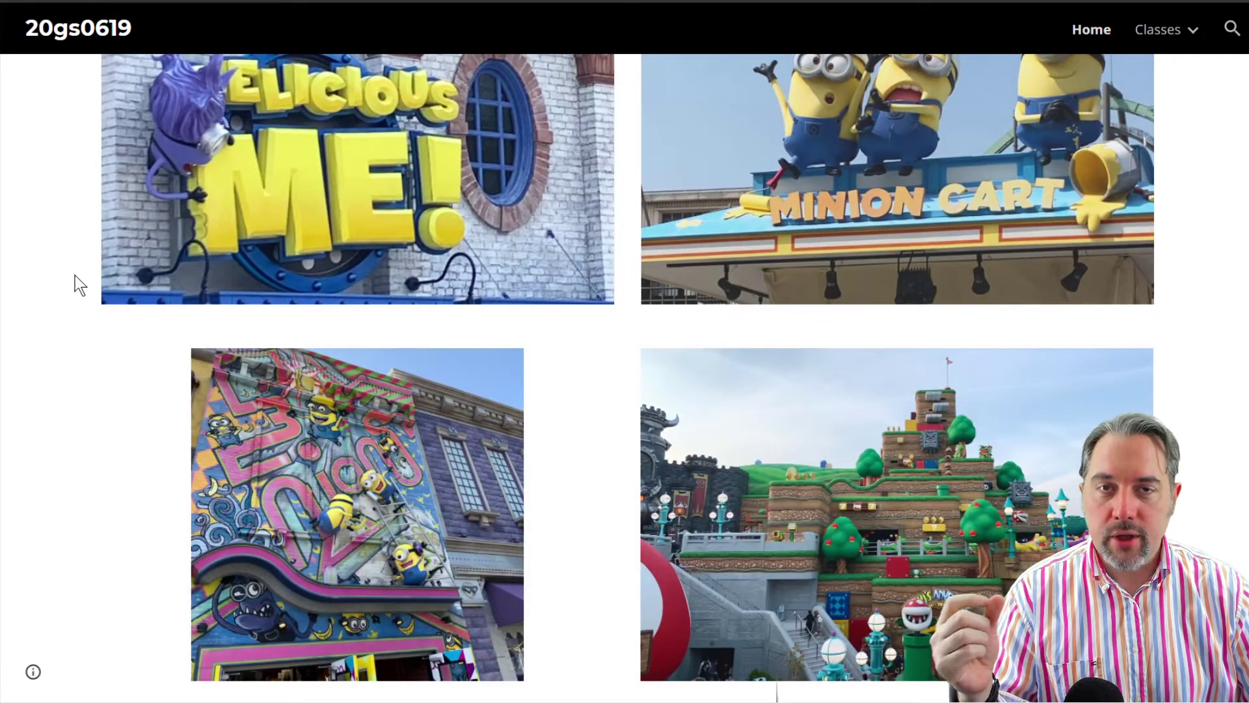
pyautogui.scroll(6, 536, 369)
pyautogui.scroll(-6, 537, 398)
pyautogui.scroll(6, 537, 392)
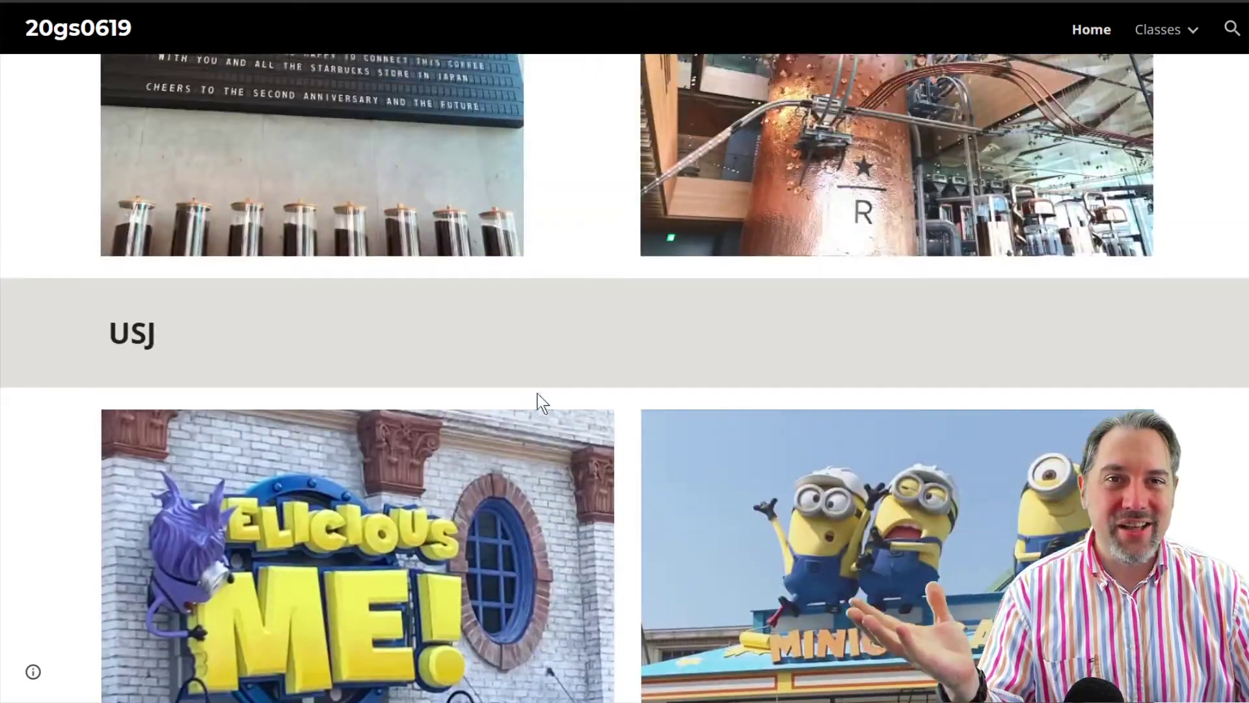
pyautogui.scroll(20, 538, 393)
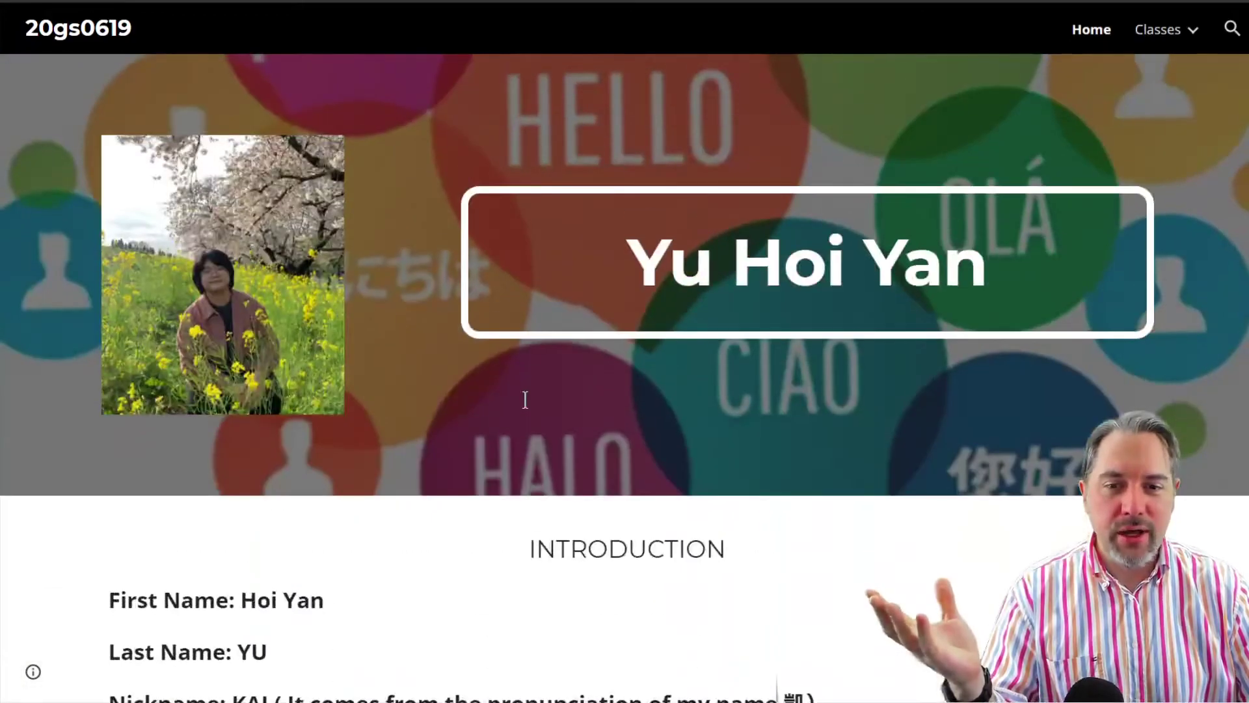
# - Open a subpage under Classes on the published site and check its lower end for the former footer sections
pyautogui.scroll(-7, 541, 393)
pyautogui.scroll(2, 541, 393)
pyautogui.moveTo(1135, 31)
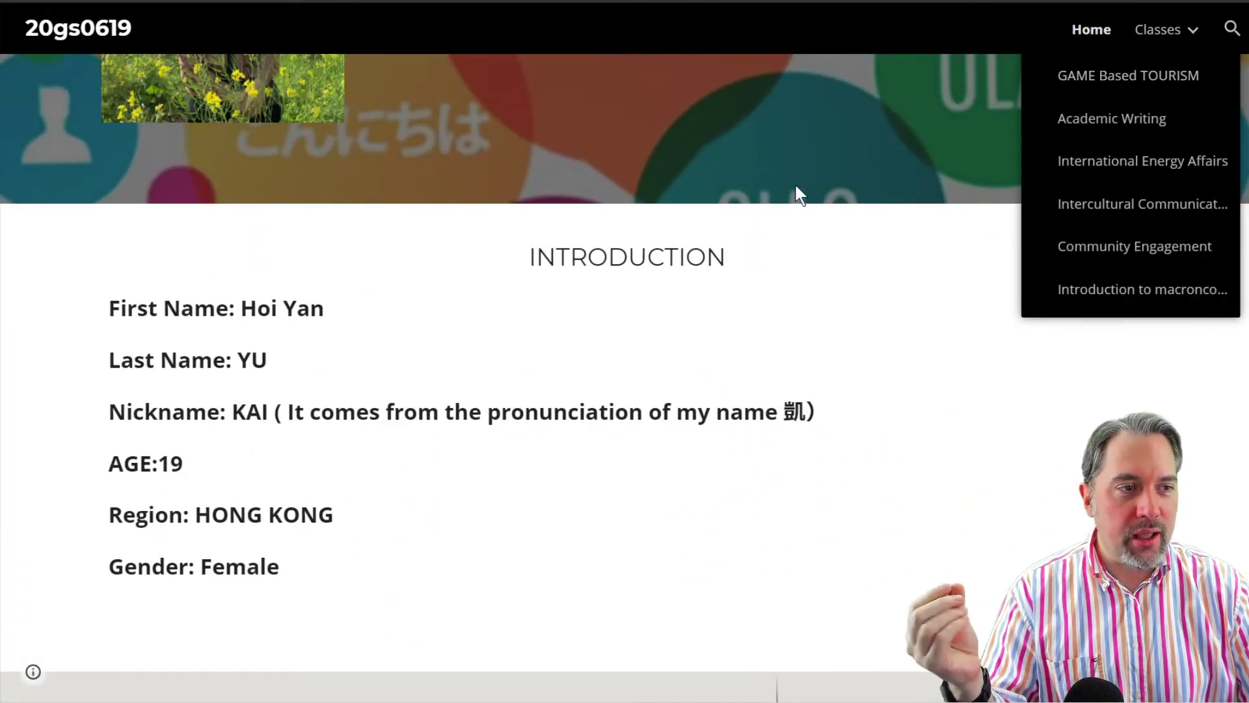
pyautogui.scroll(-15, 576, 337)
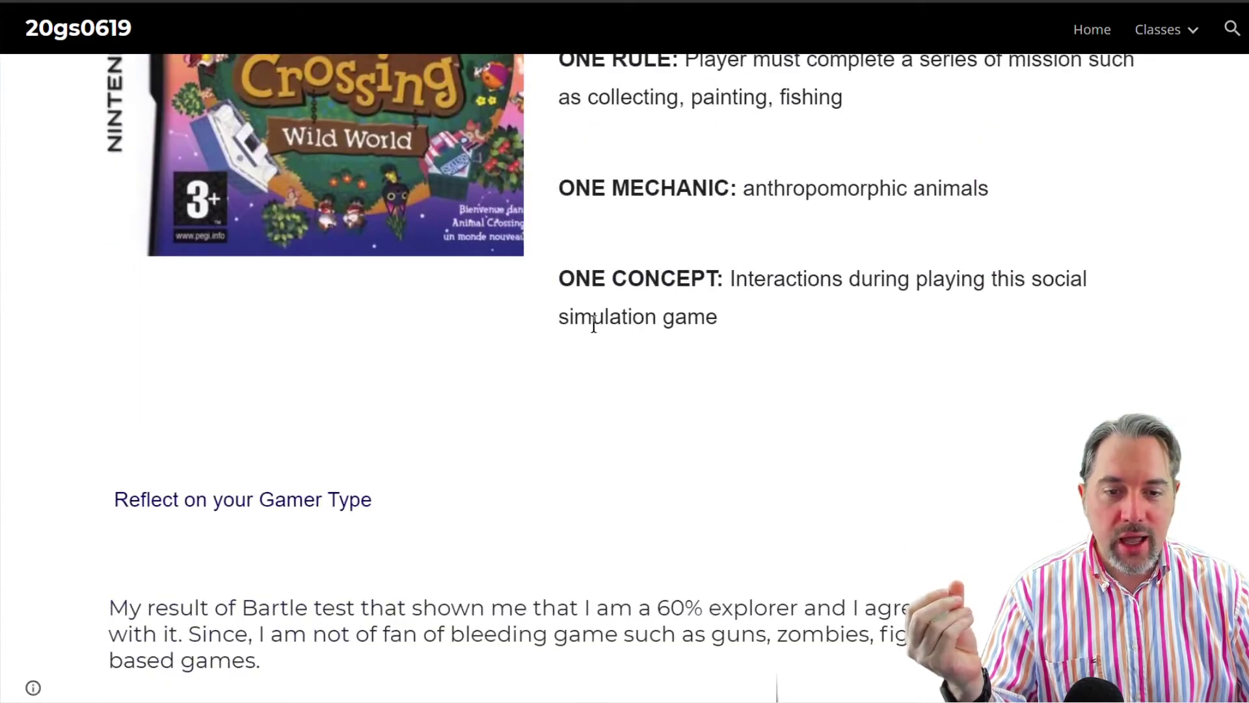